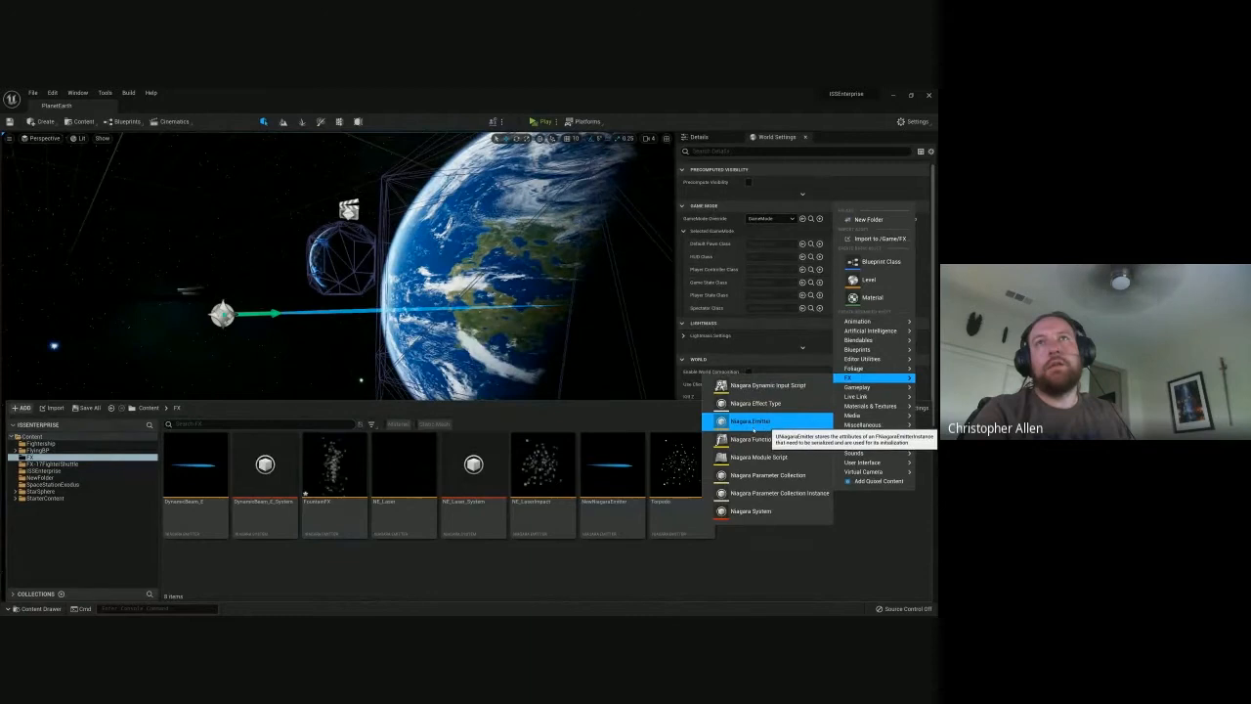
Create a Niagara Emitter in the FX folder from the Fountain template
left_click(764, 424)
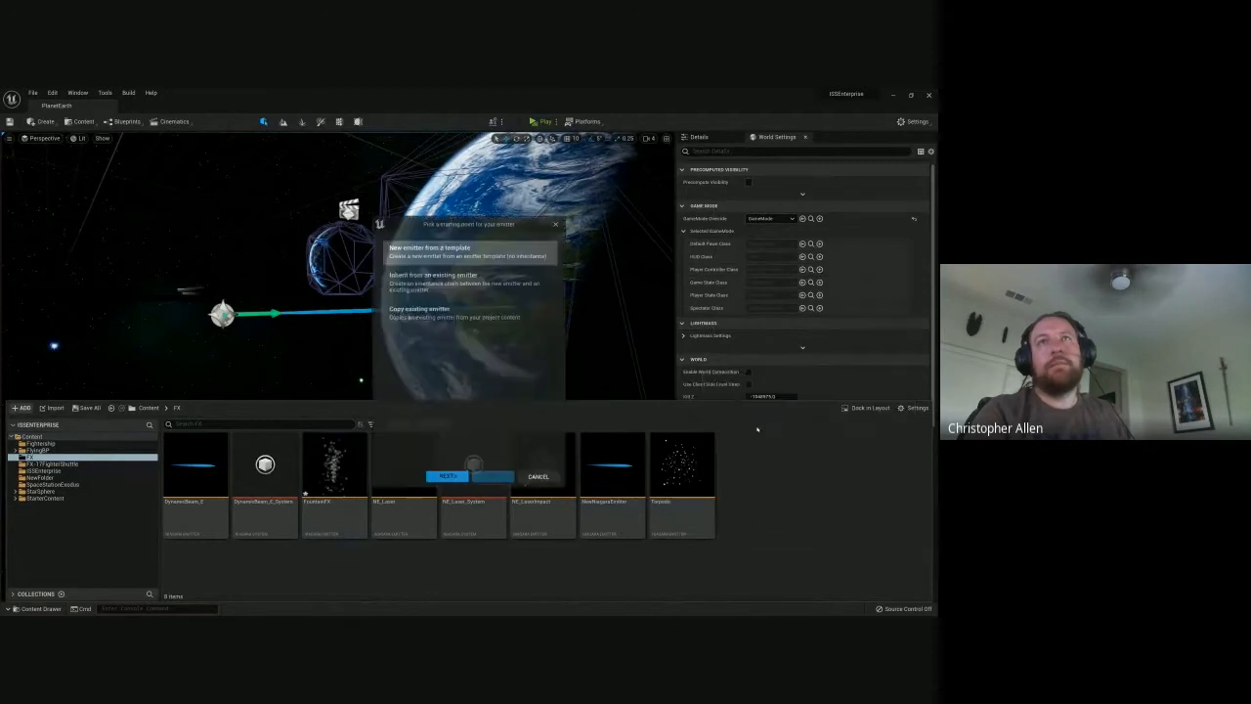
left_click(447, 477)
scroll(455, 431, "down", 2)
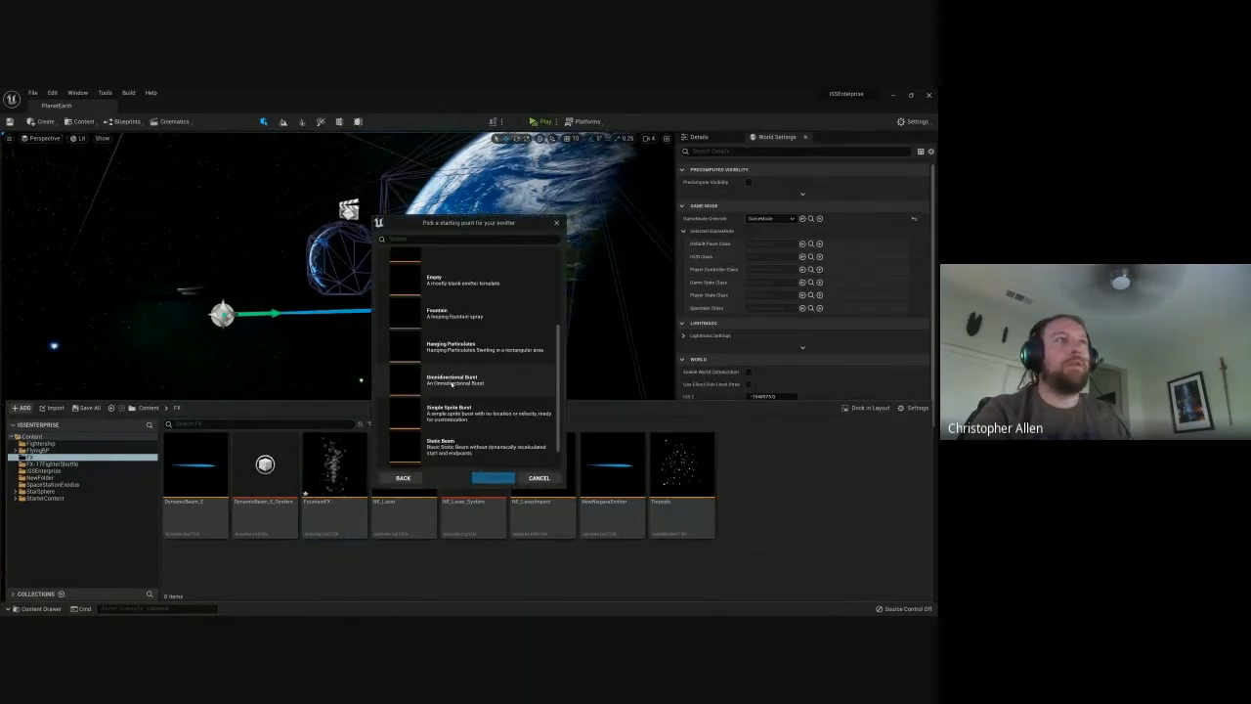
left_click(447, 314)
scroll(448, 315, "down", 1)
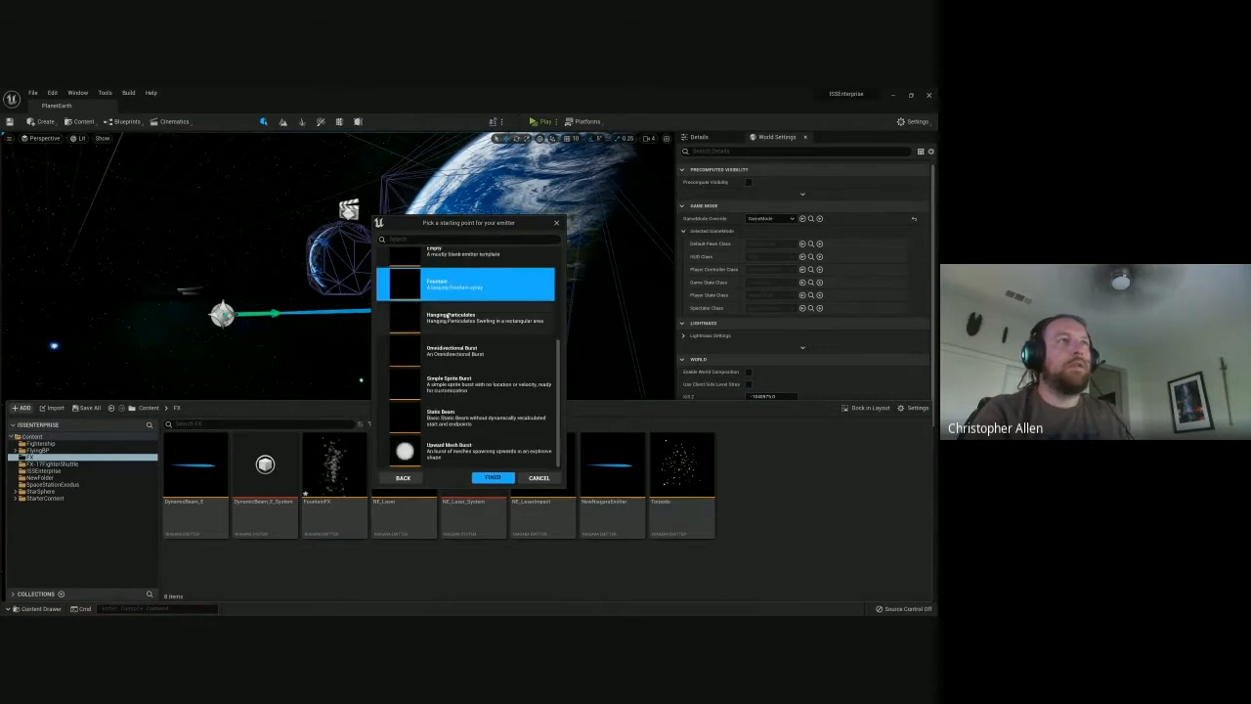
scroll(447, 323, "up", 1)
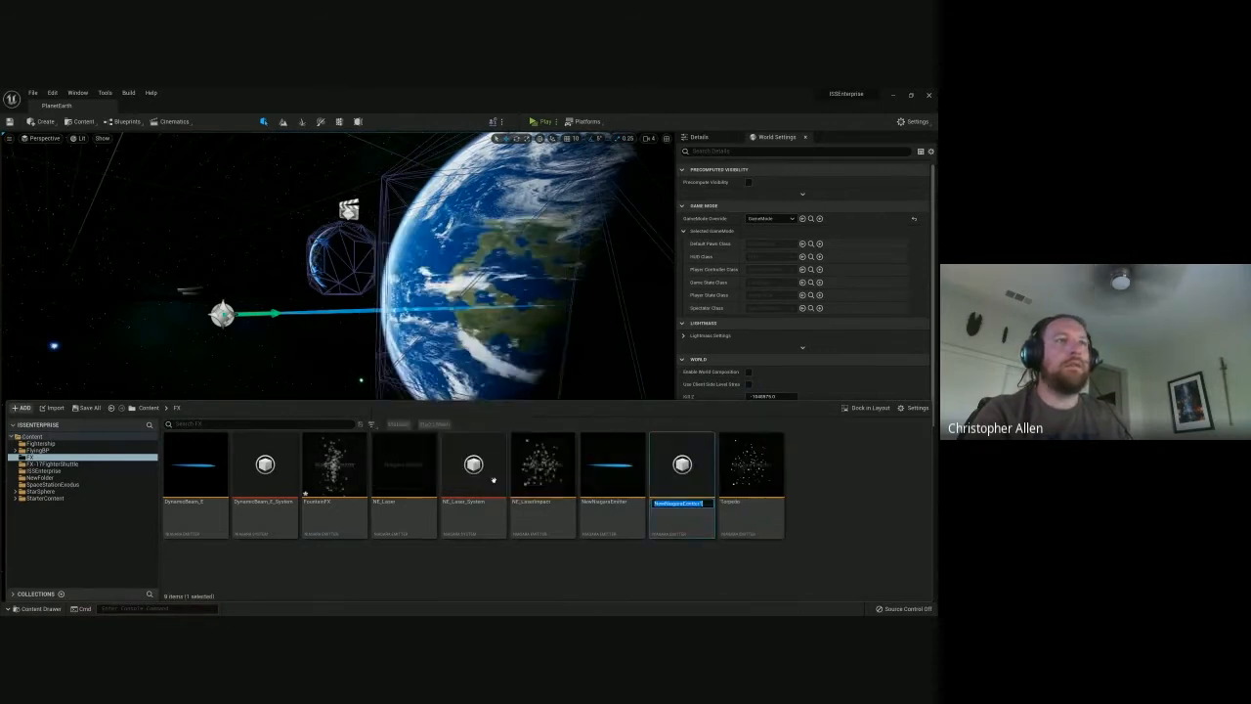
left_click(494, 479)
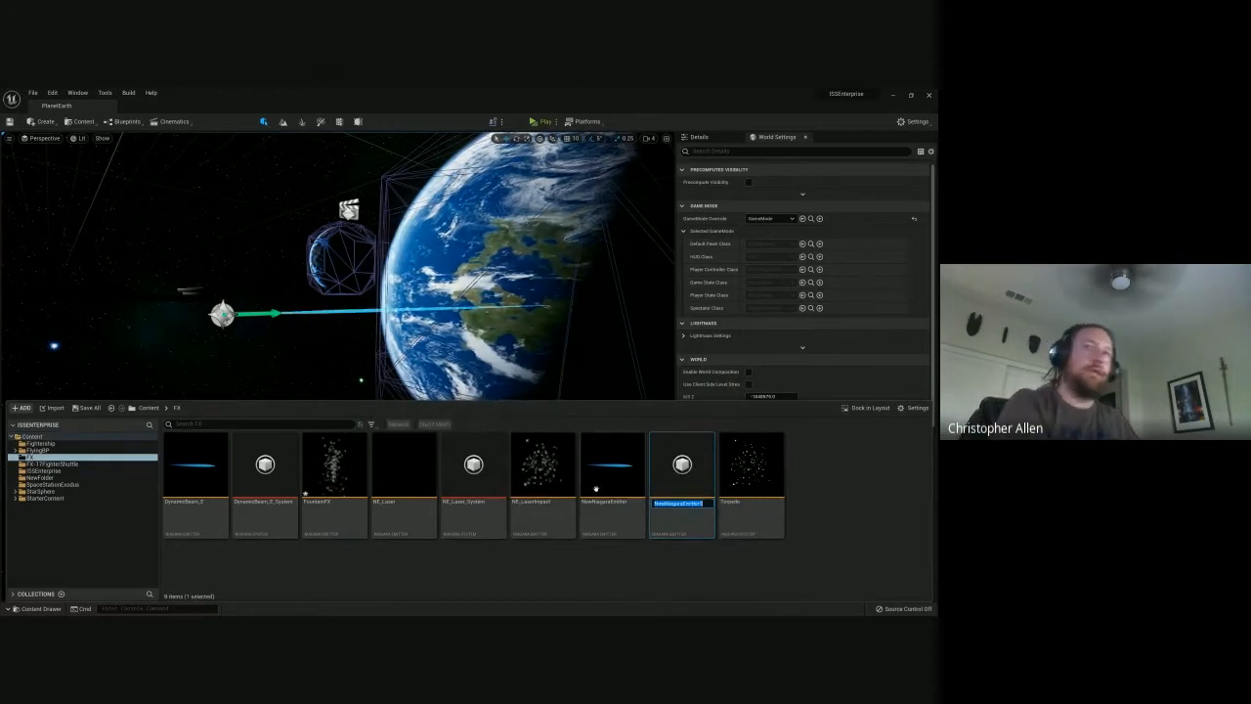
Name the new emitter Fountain2 and open it for editing
type("Fountain")
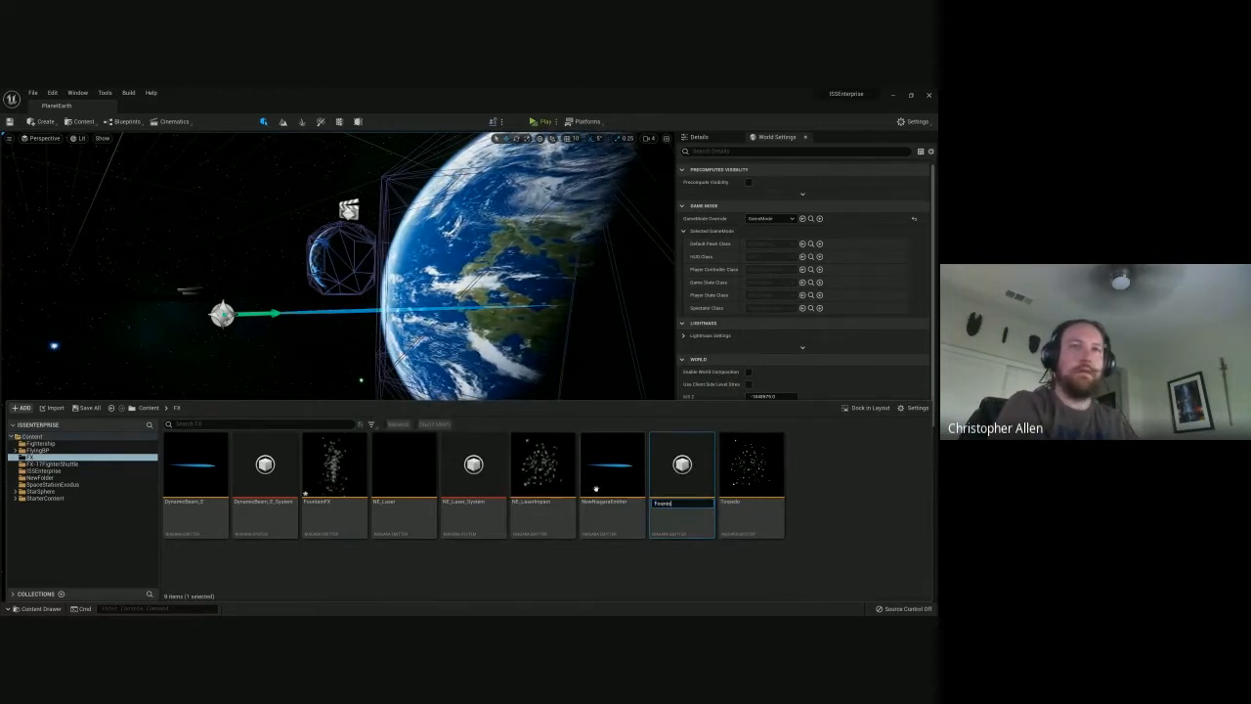
type("2")
key("Return")
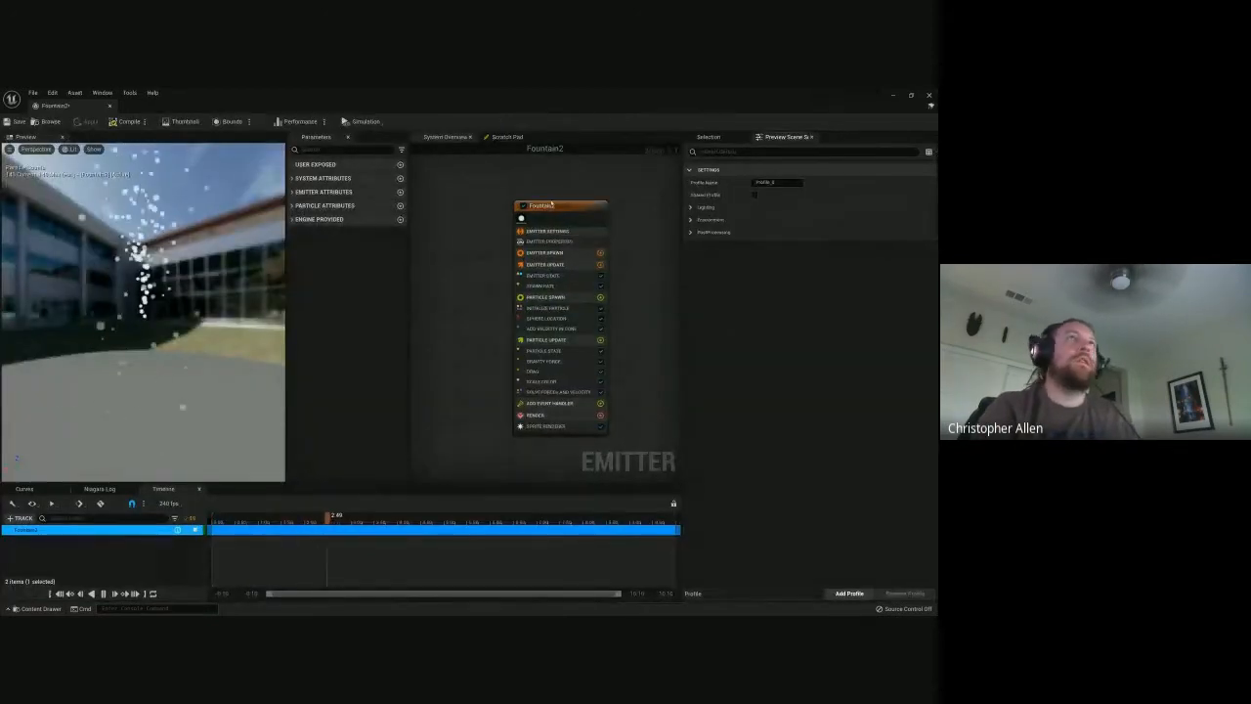
Examine the emitter's update and spawn stages and the modules available for Emitter Spawn, without adding one
left_click_drag(555, 213, 547, 213)
left_click(552, 265)
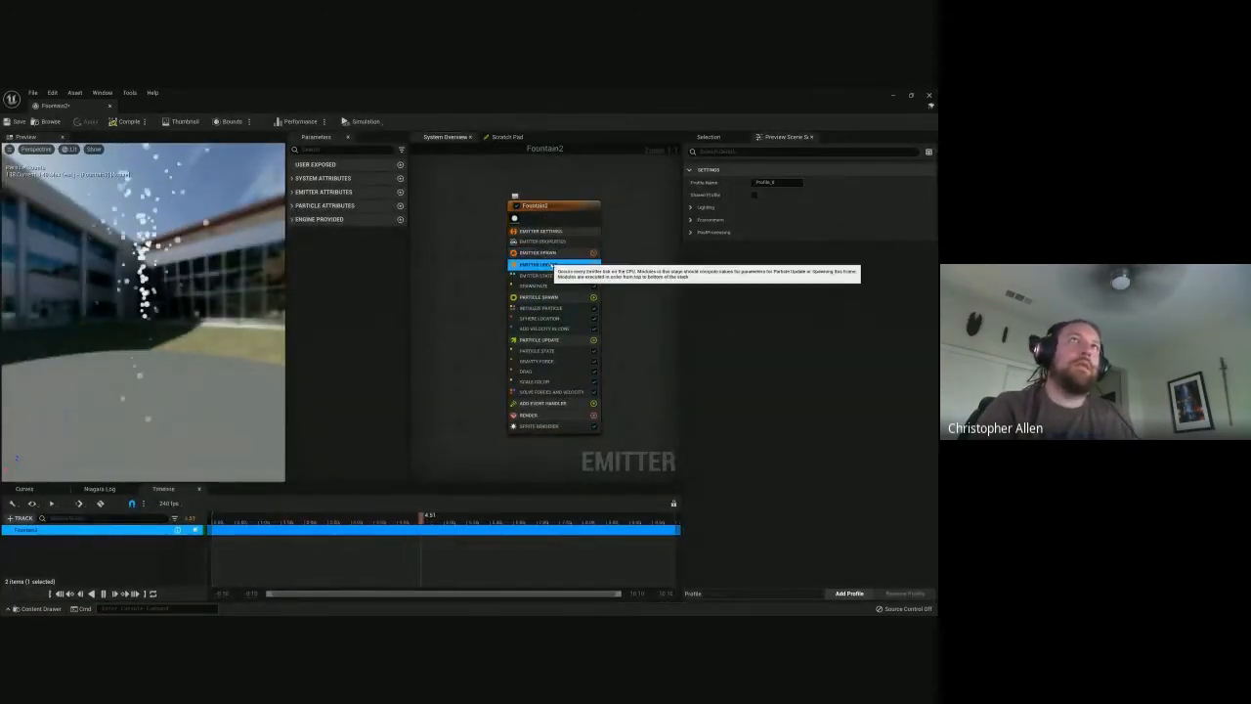
left_click(536, 276)
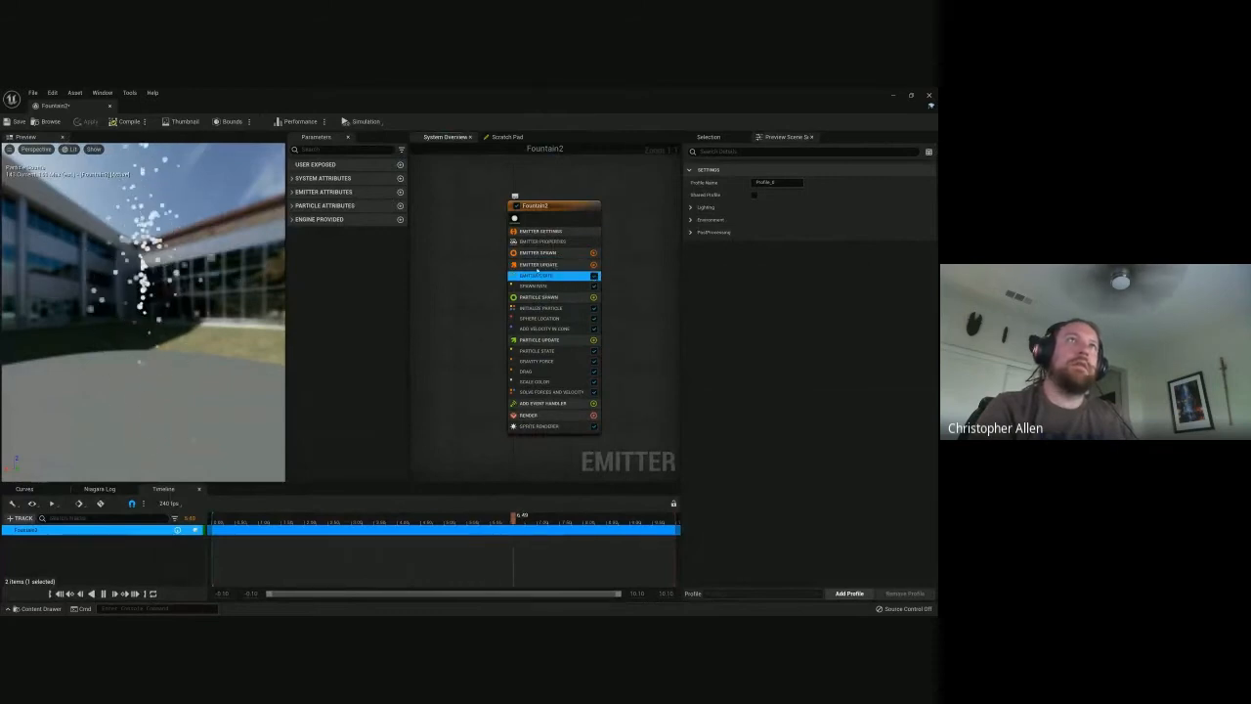
left_click(543, 253)
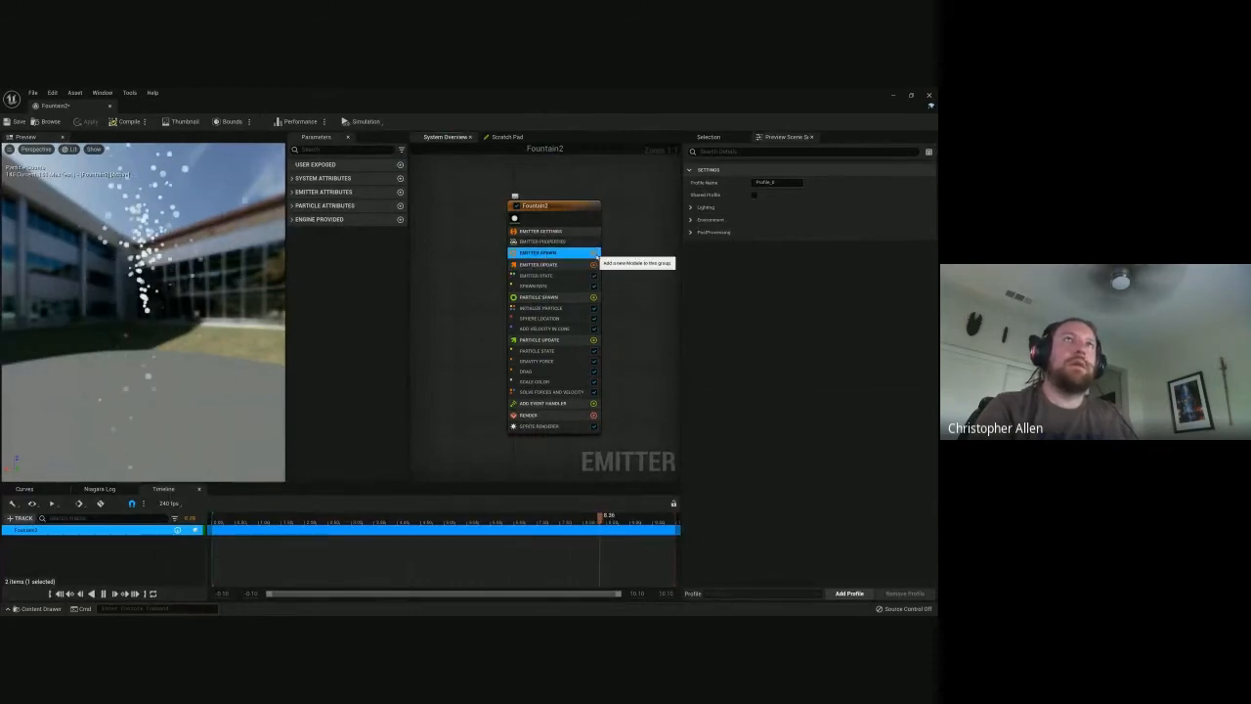
left_click(593, 253)
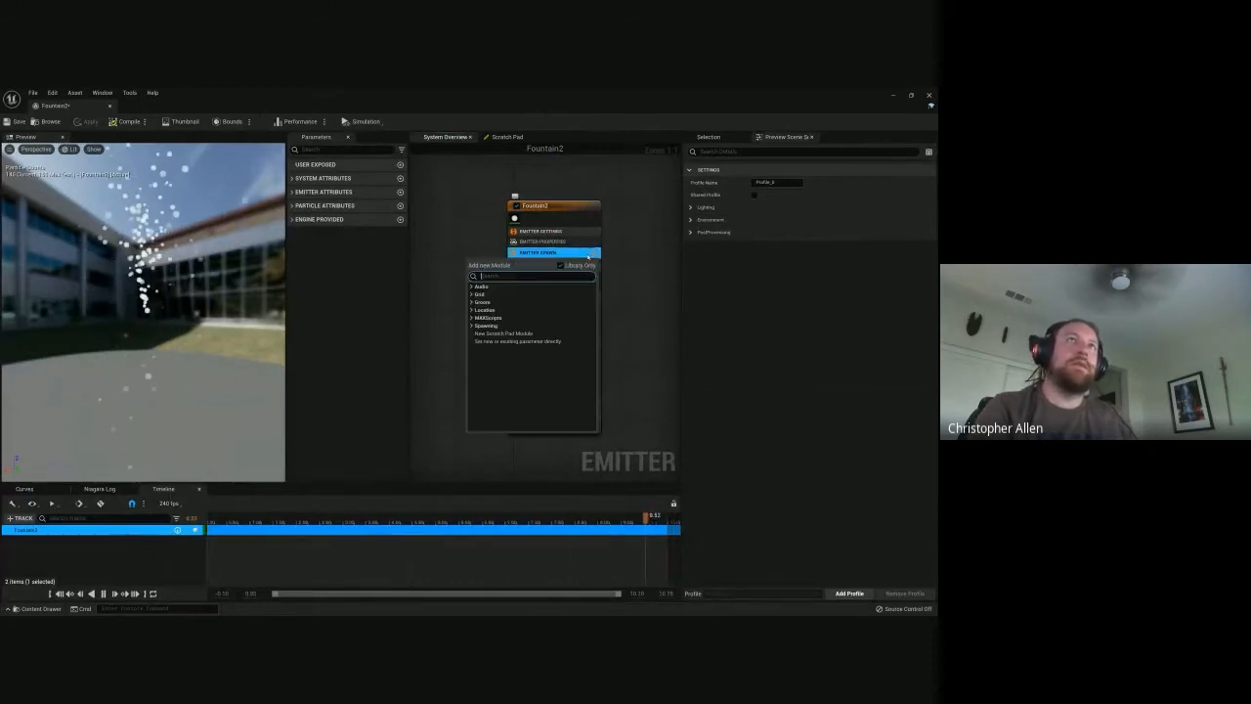
left_click(474, 294)
left_click(472, 318)
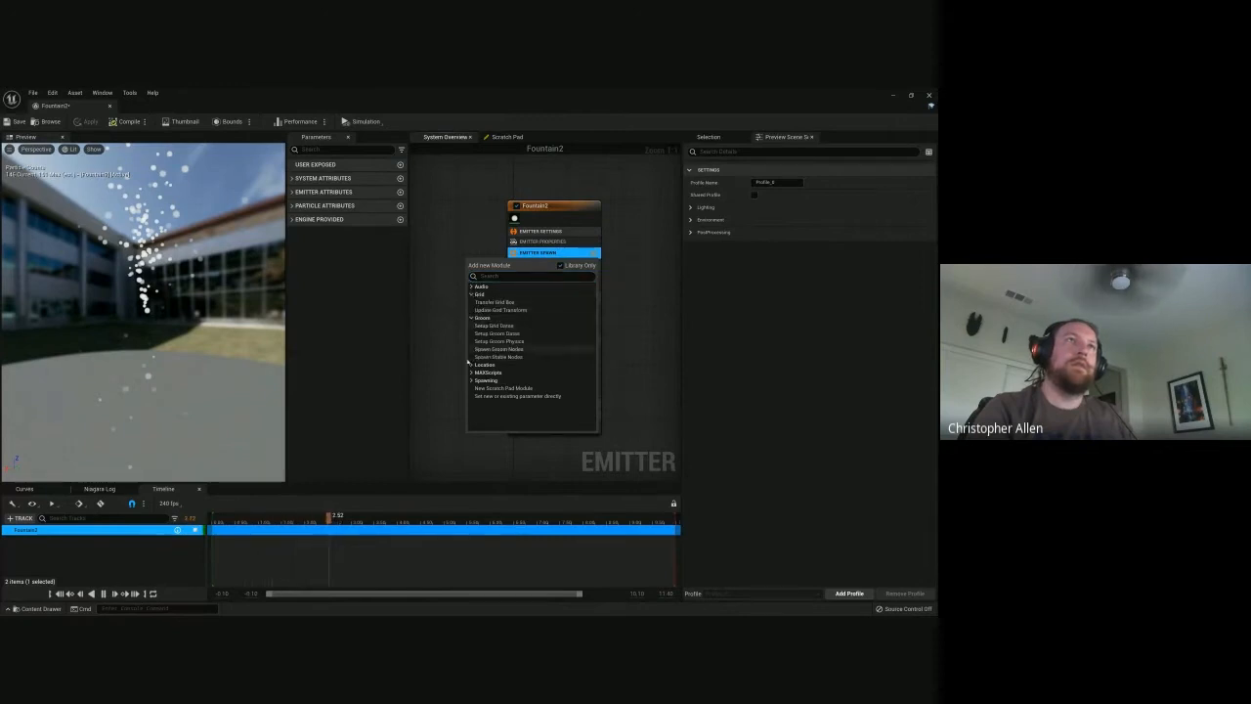
left_click(471, 364)
left_click(472, 389)
left_click(471, 380)
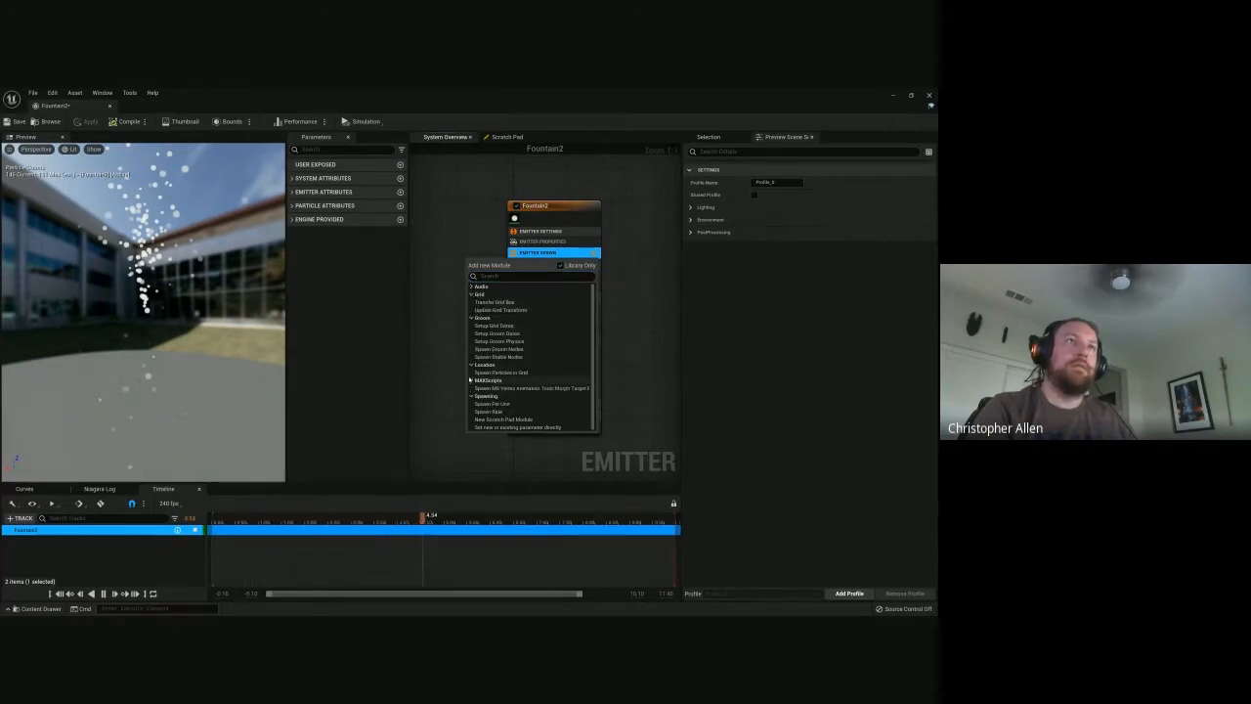
left_click(609, 264)
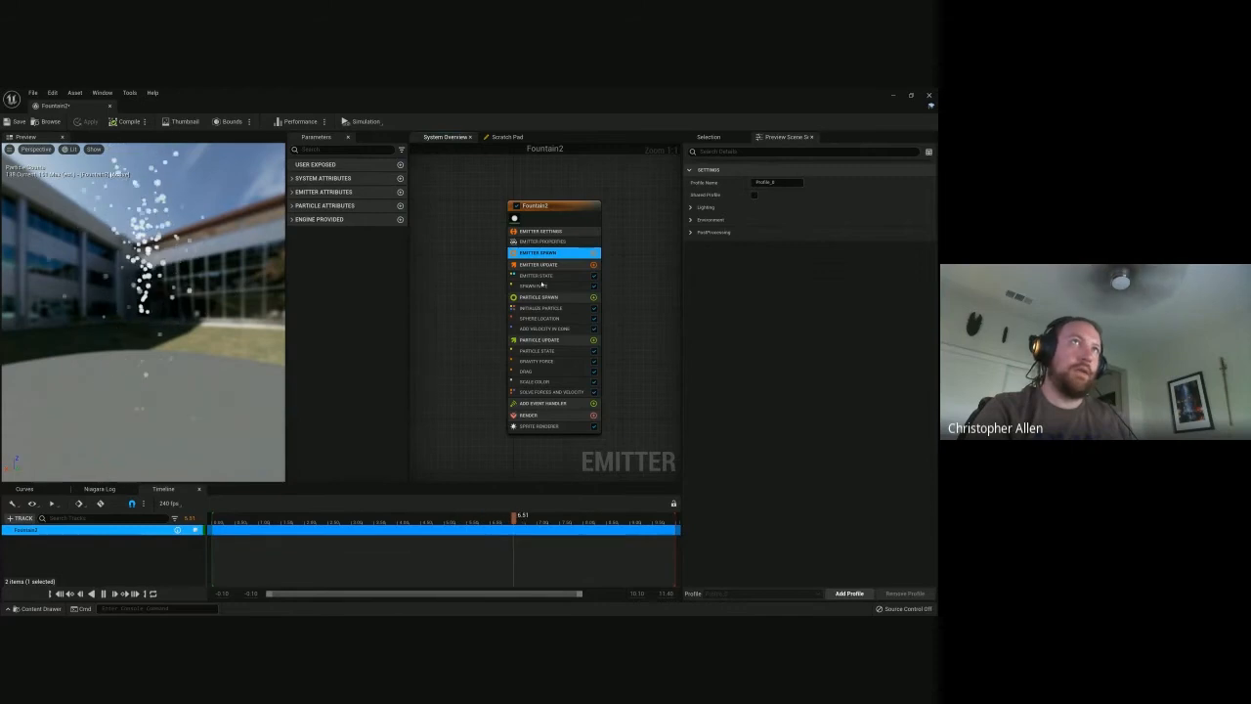
Close the preview scene settings to show the selected module's details, and set the Spawn Rate to 500
left_click(541, 277)
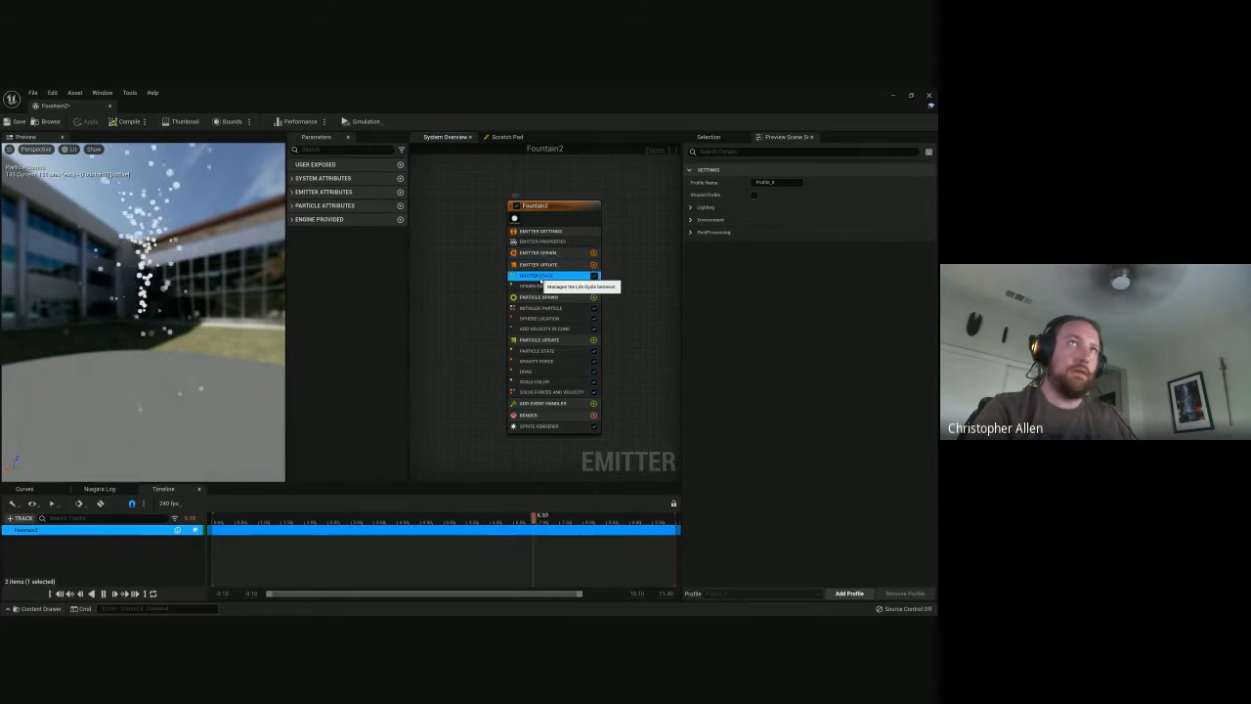
left_click(811, 137)
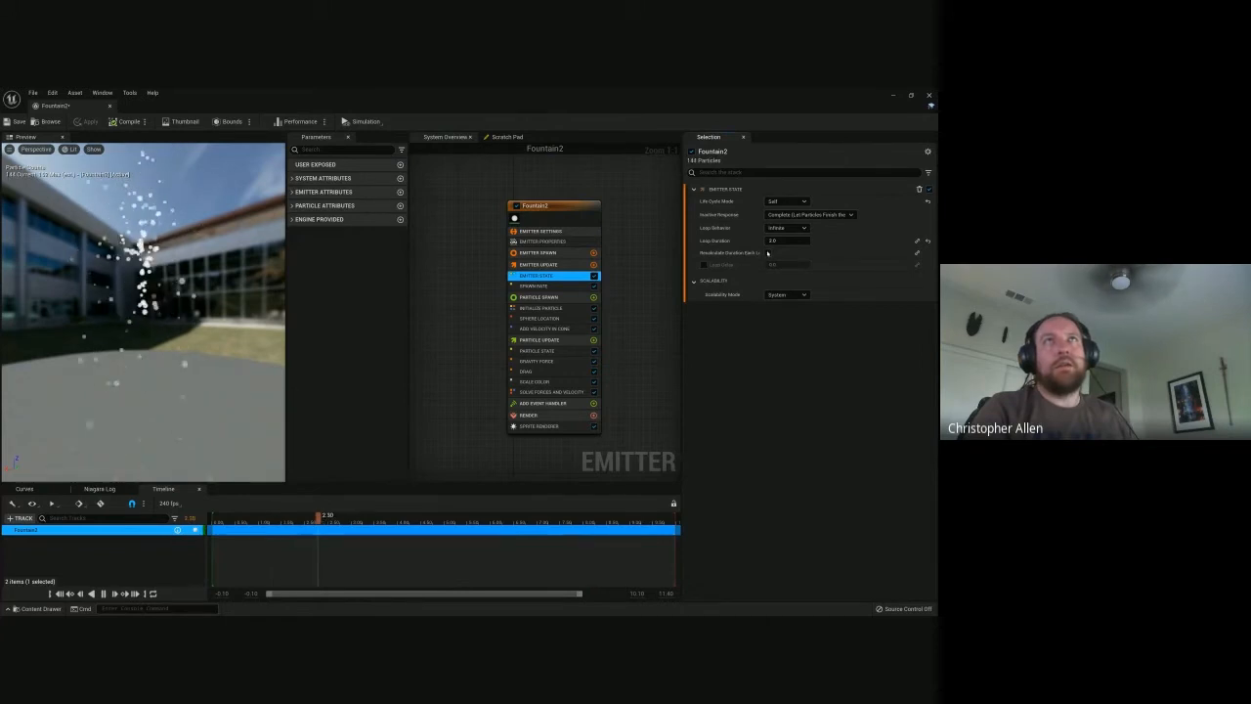
left_click(536, 285)
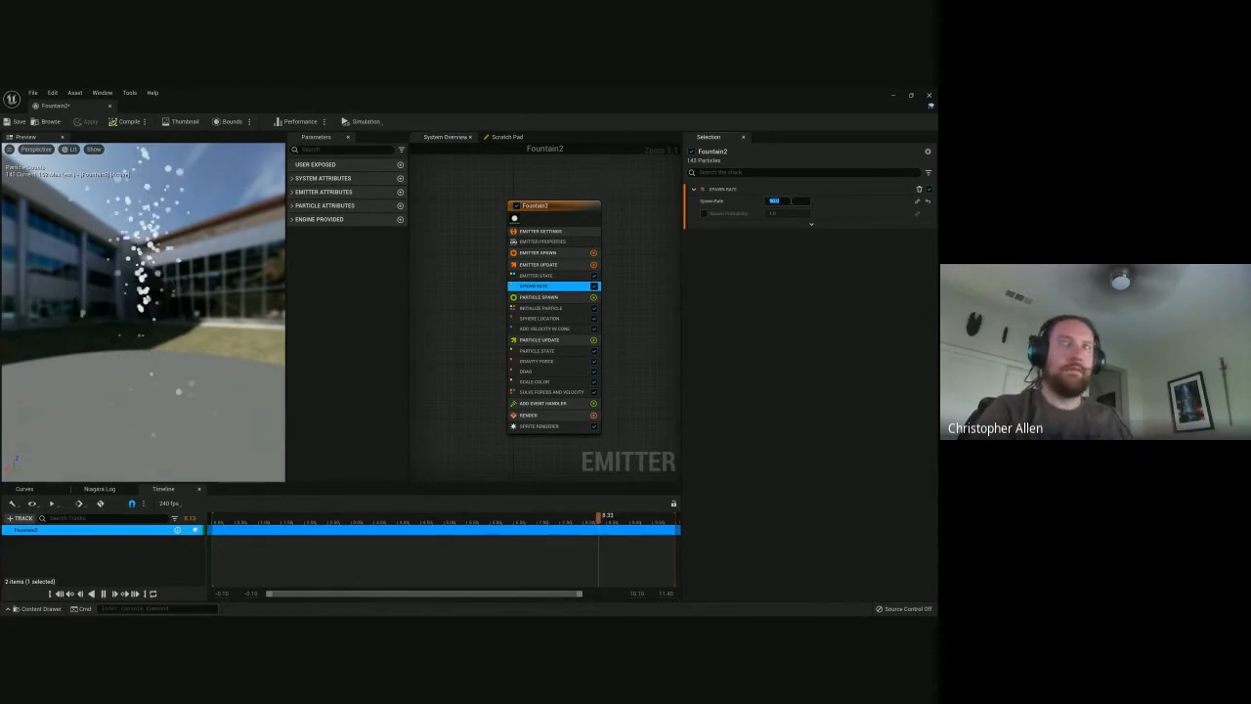
type("900")
key("Return")
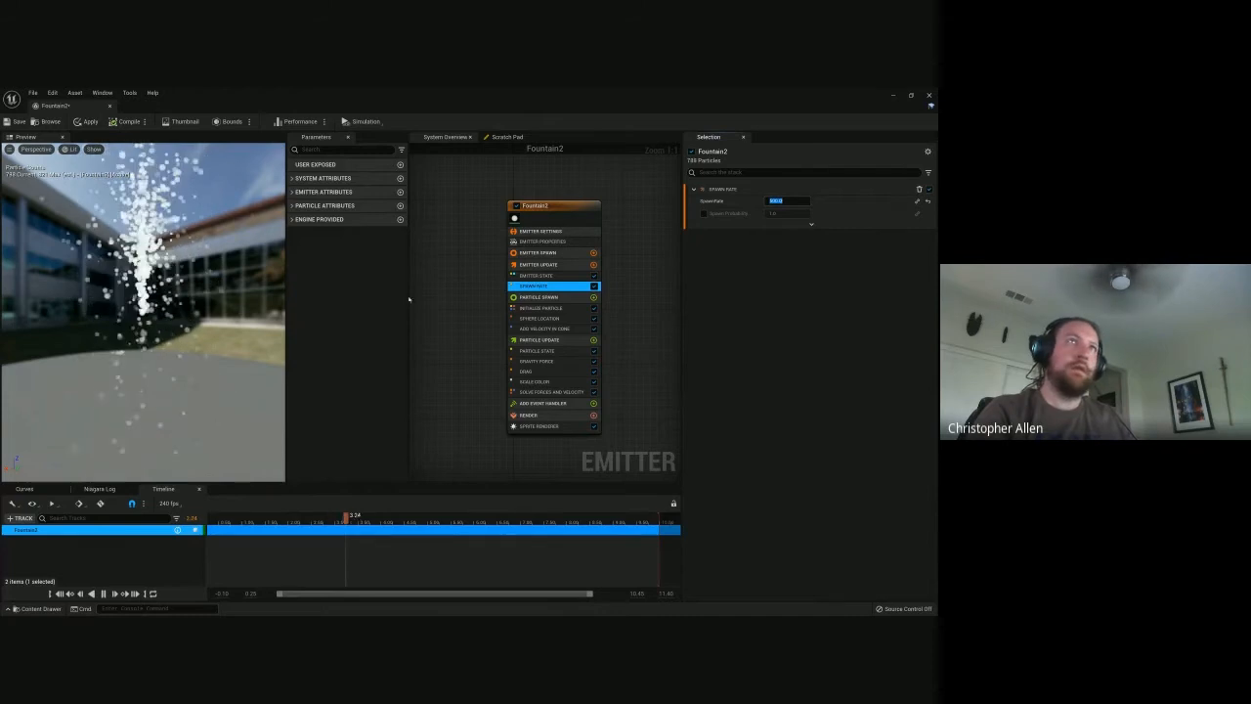
Add a Spawn from Chaos module to the Emitter Update stage and disable it
left_click(594, 264)
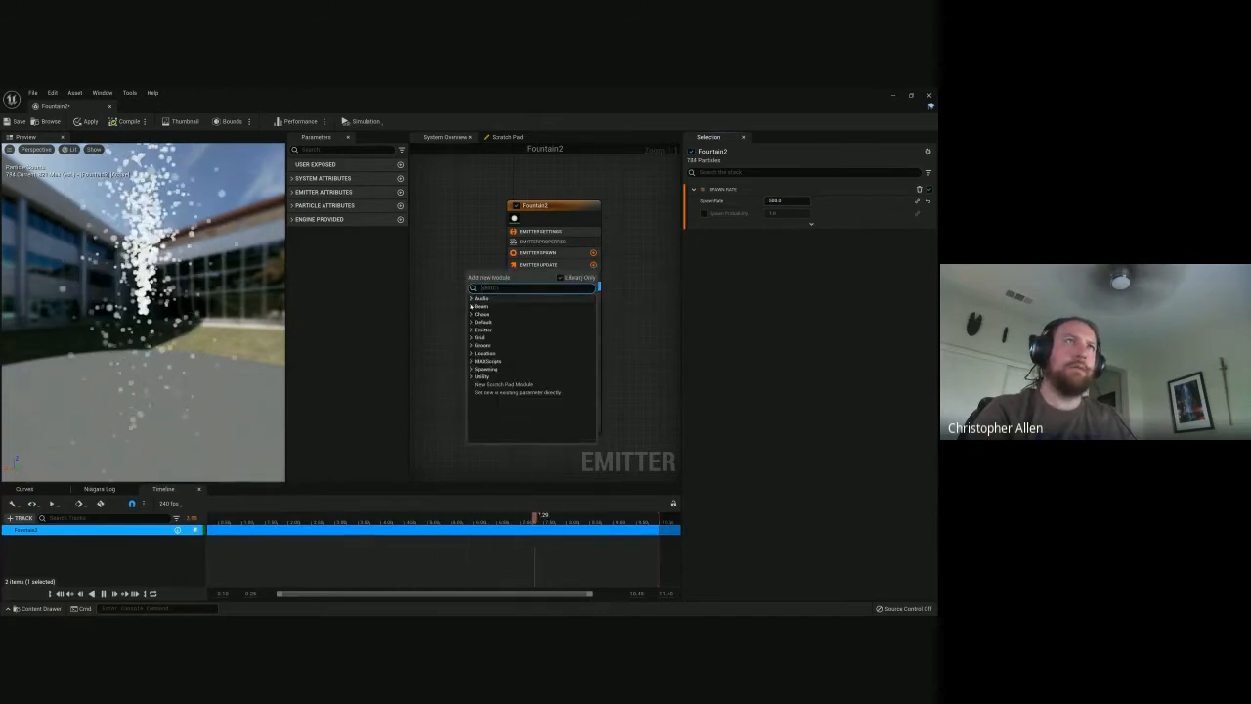
left_click(473, 314)
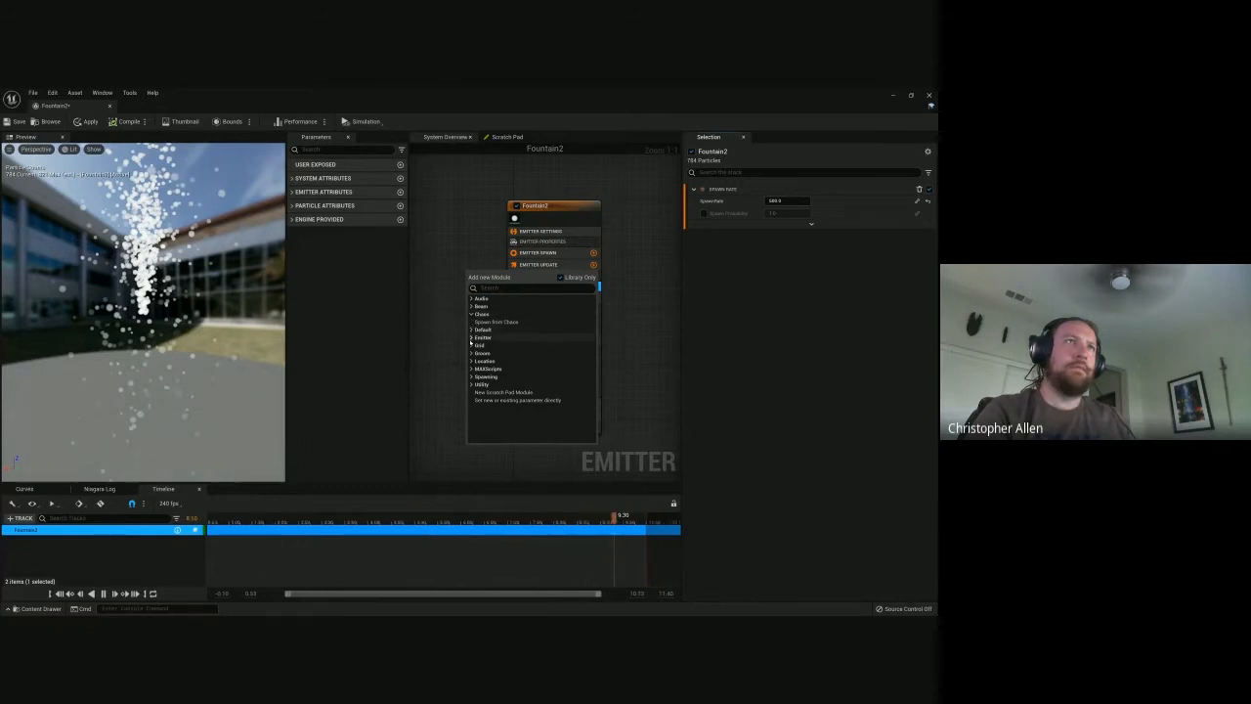
left_click(472, 361)
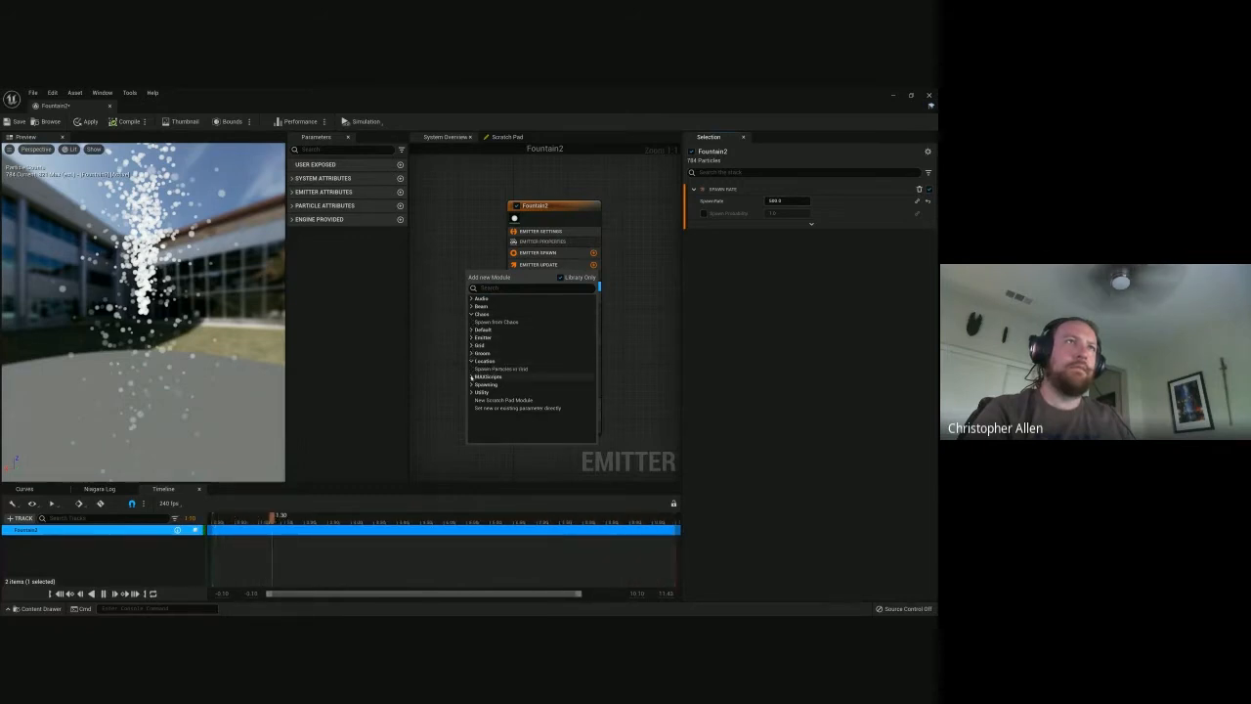
left_click(472, 377)
left_click(473, 393)
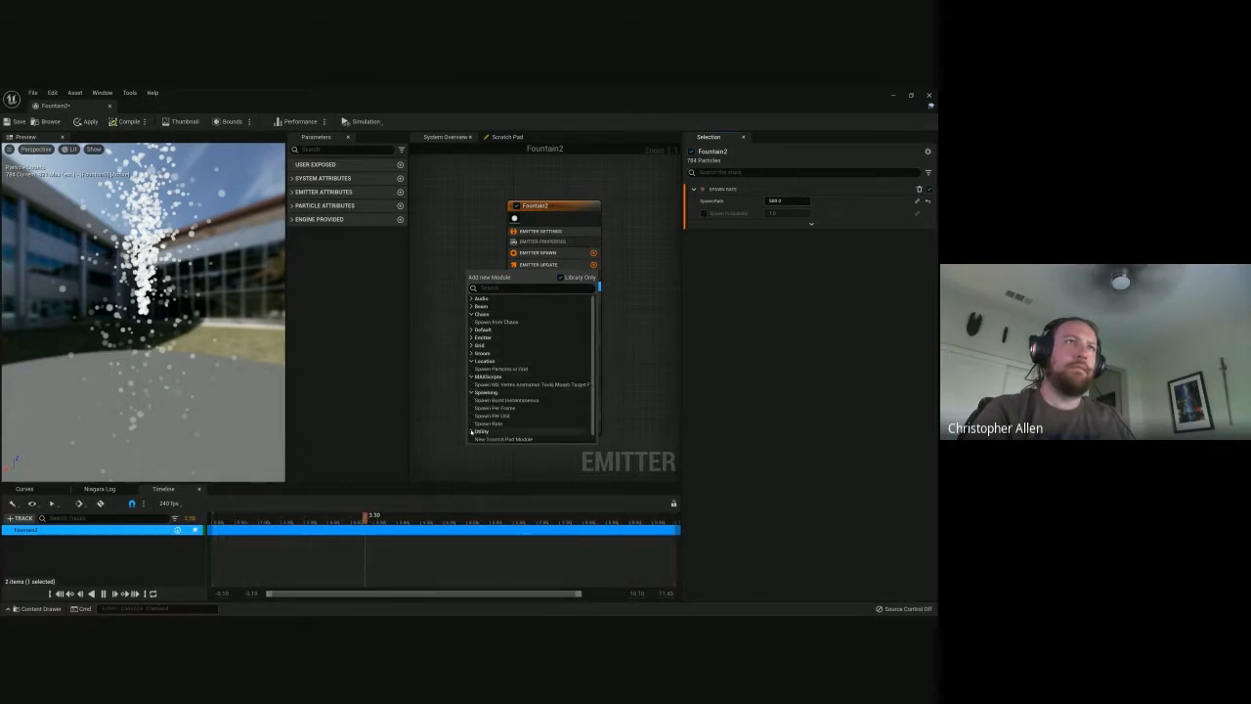
scroll(473, 431, "down", 1)
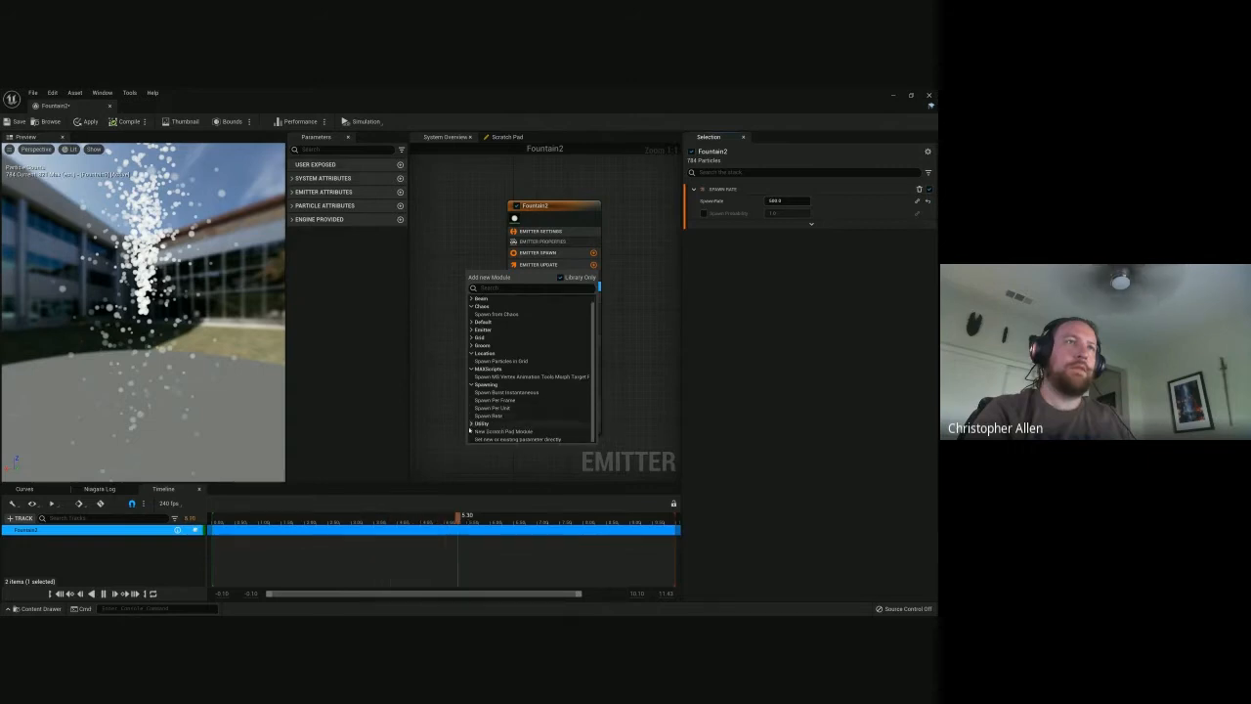
left_click(472, 424)
left_click(472, 337)
left_click(472, 361)
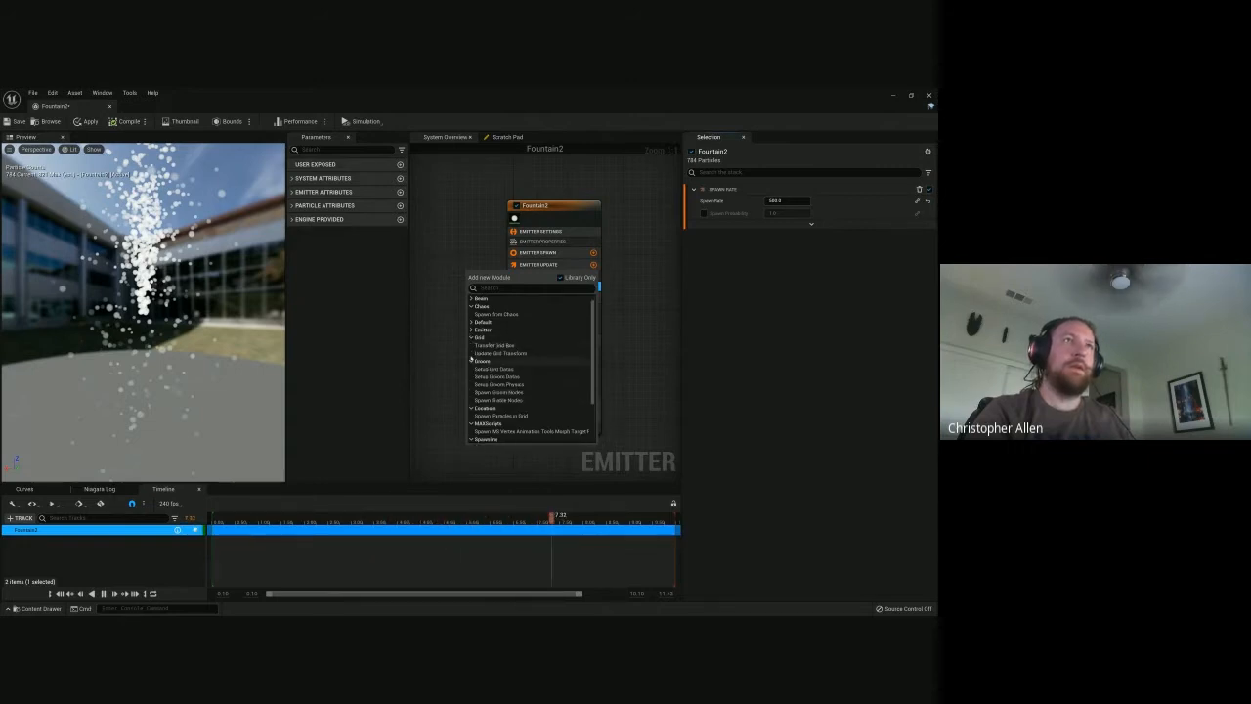
left_click(497, 314)
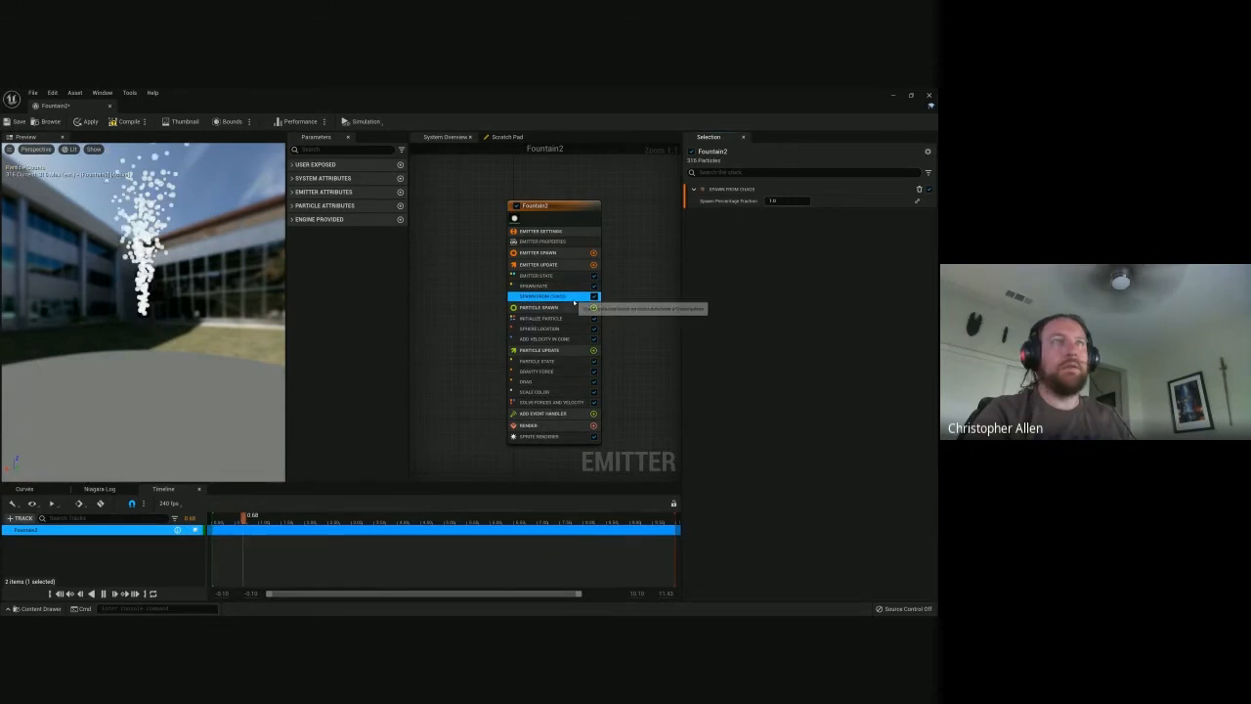
left_click(593, 296)
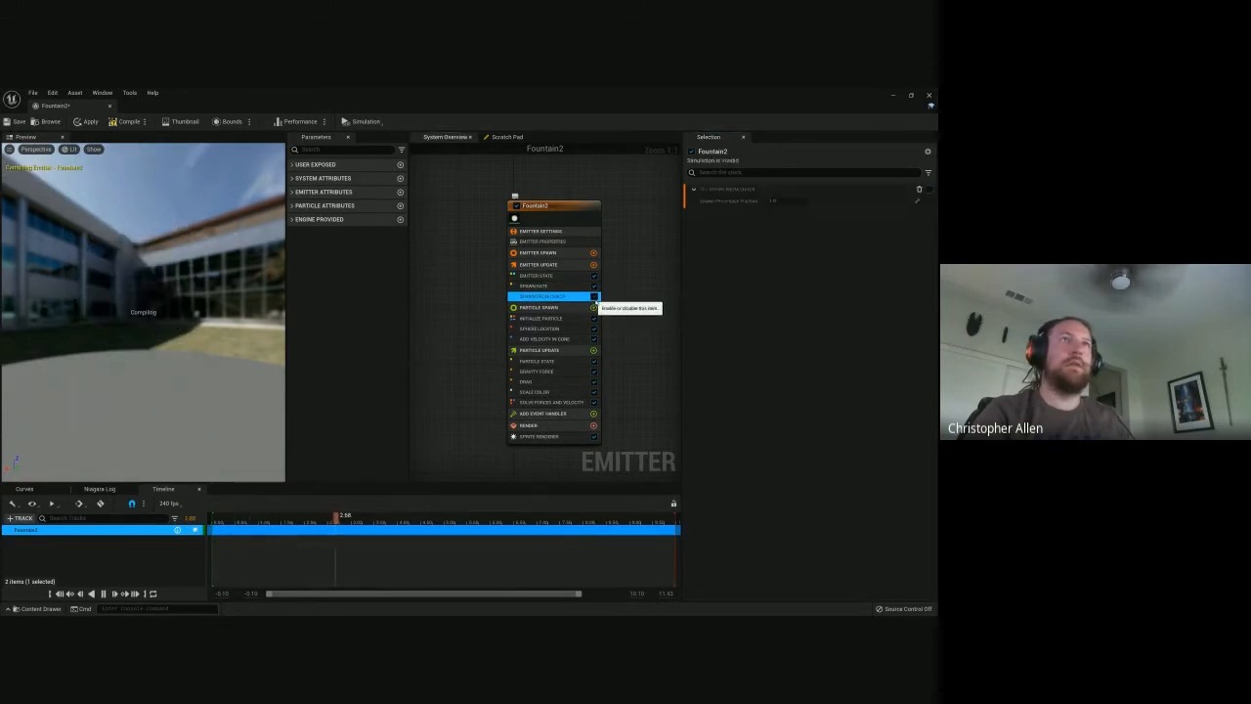
Examine the Particle Spawn settings, including the Initialize Particle and Sphere Location modules
left_click(548, 308)
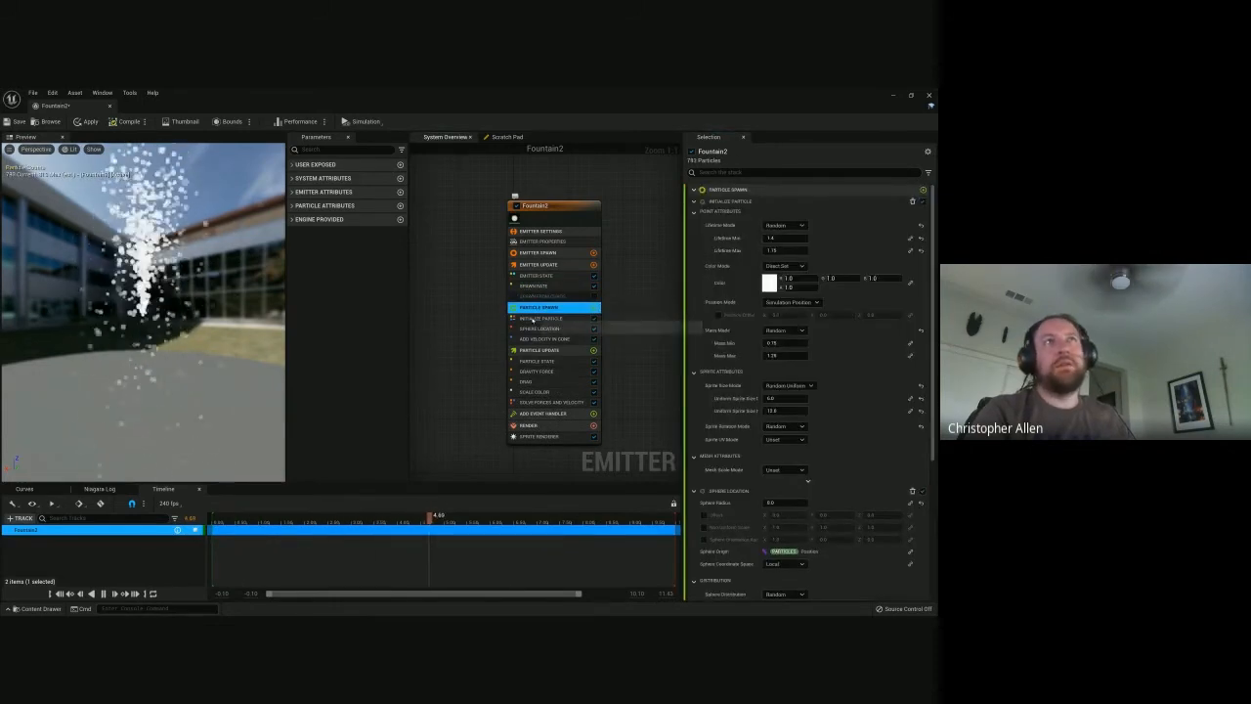
left_click(548, 319)
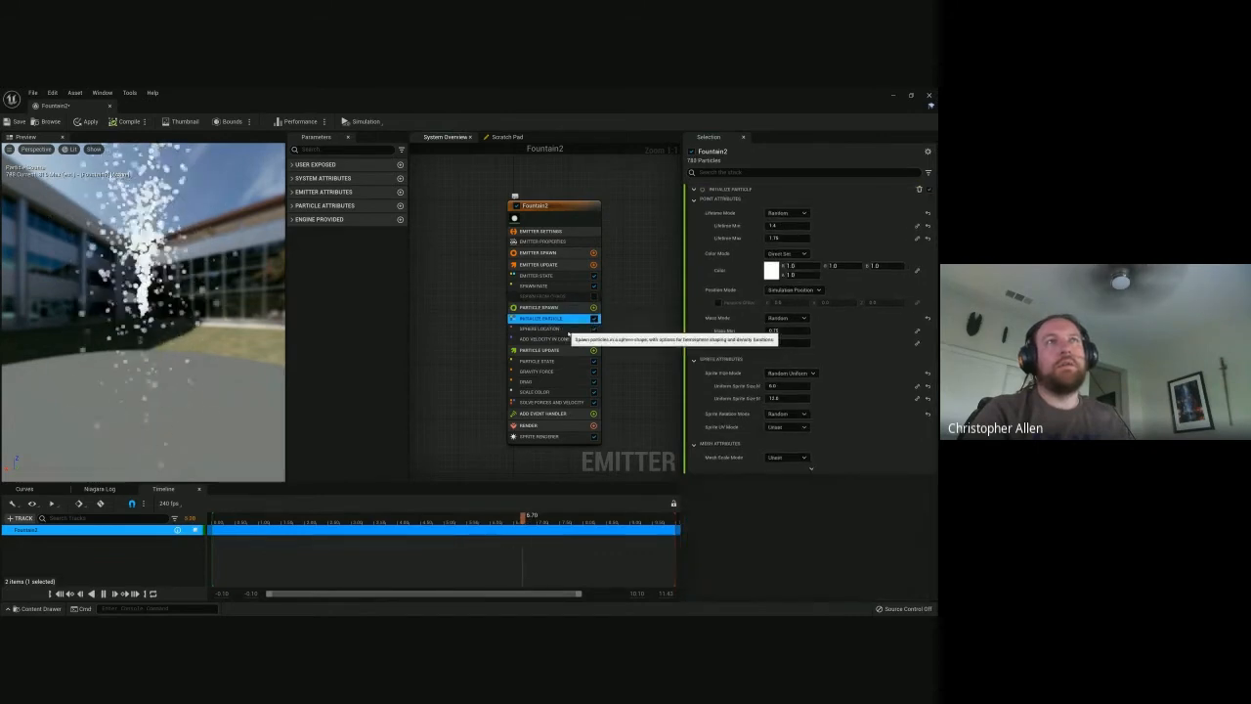
left_click(564, 330)
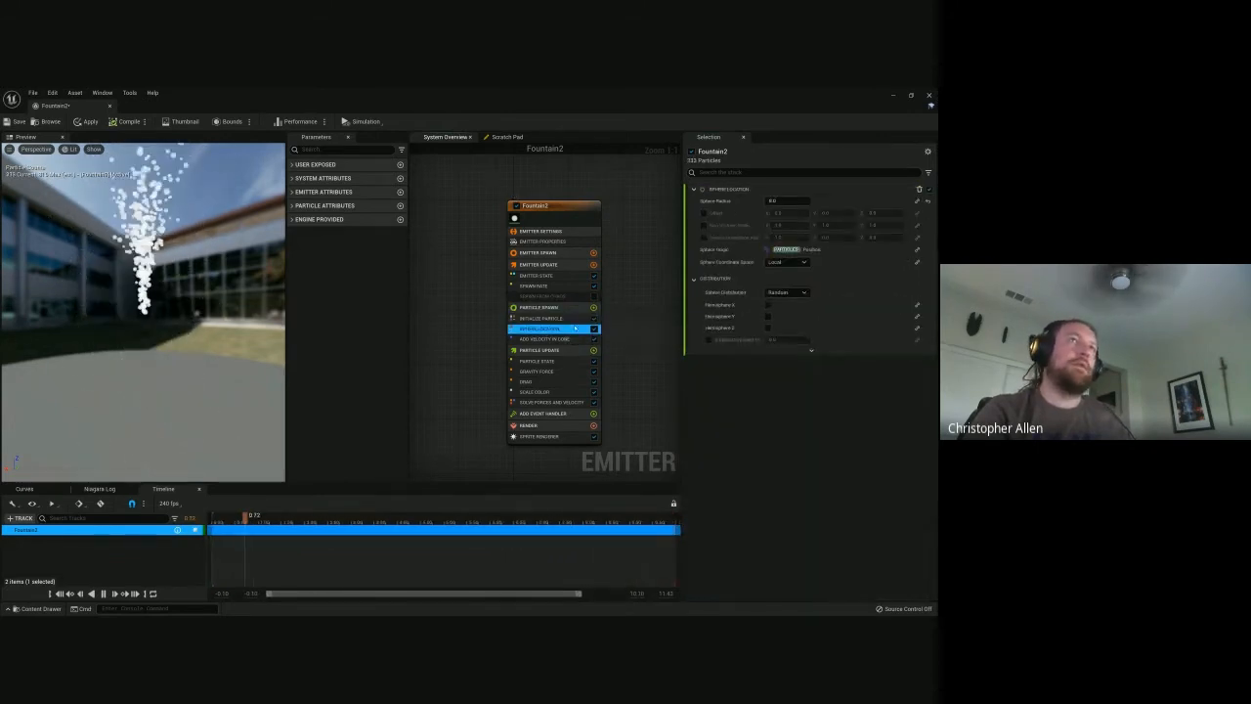
Disable the Sphere Location module and add a Box Location module to the Particle Spawn stage
left_click(593, 330)
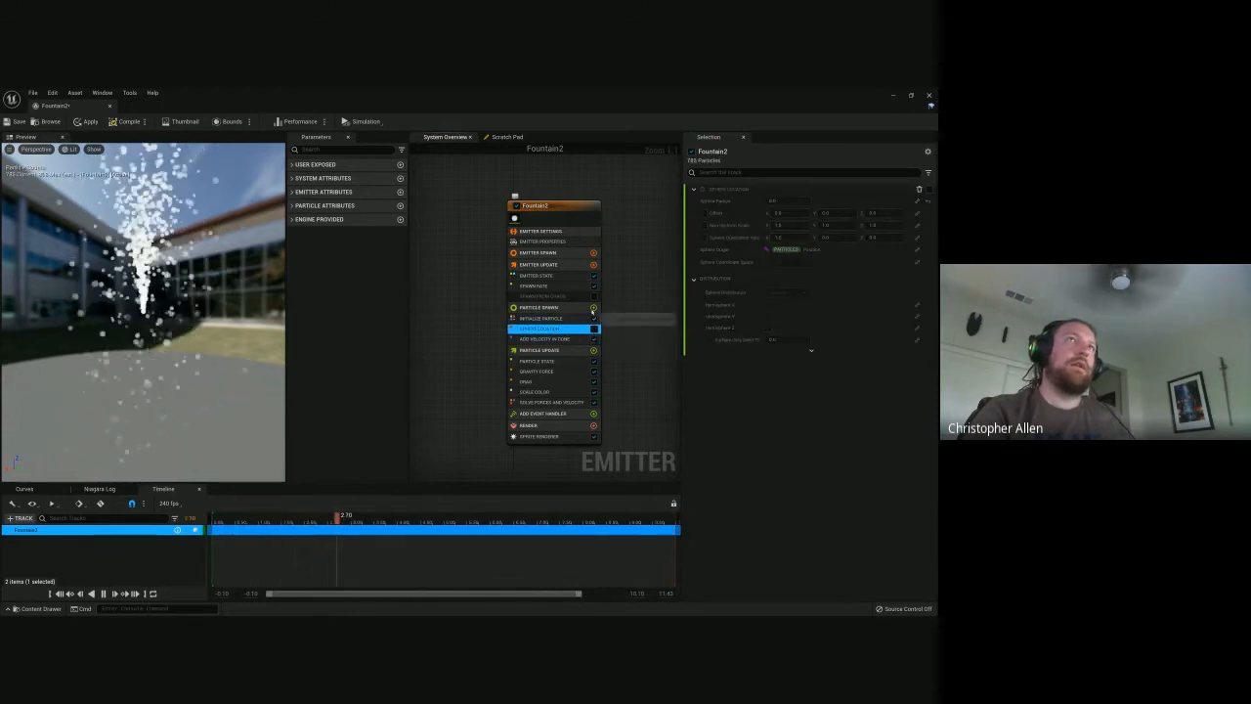
left_click(594, 308)
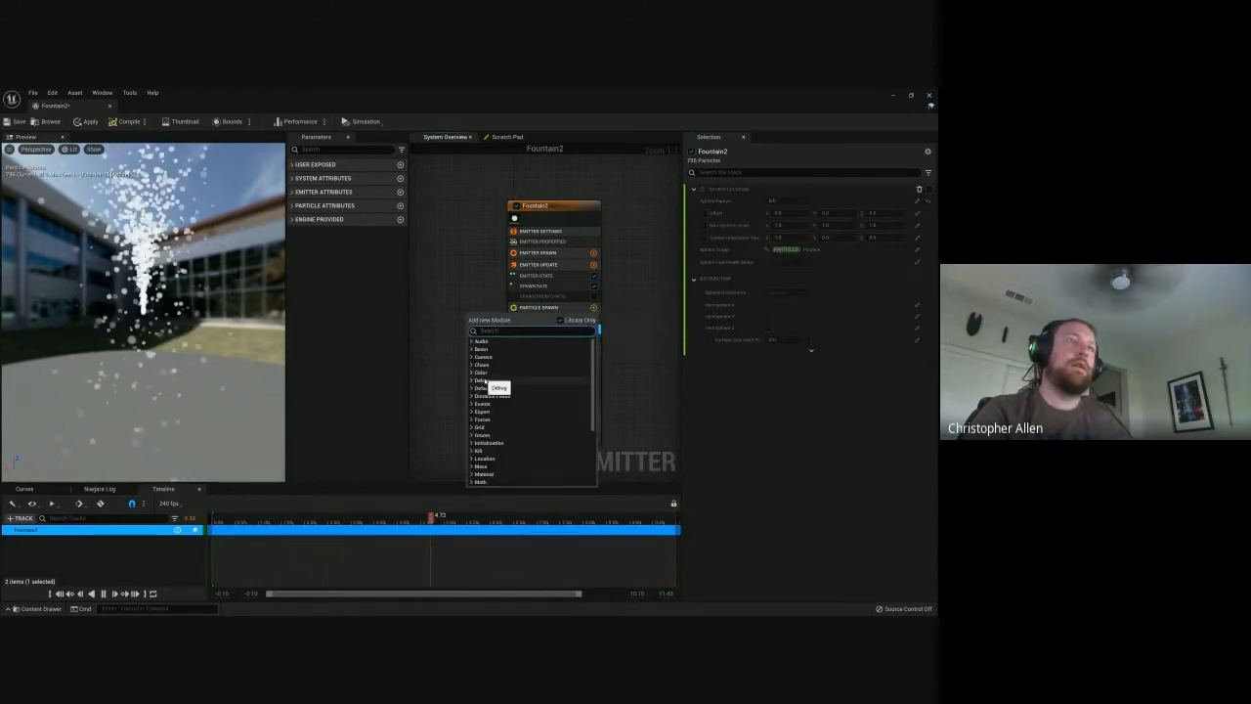
type("box")
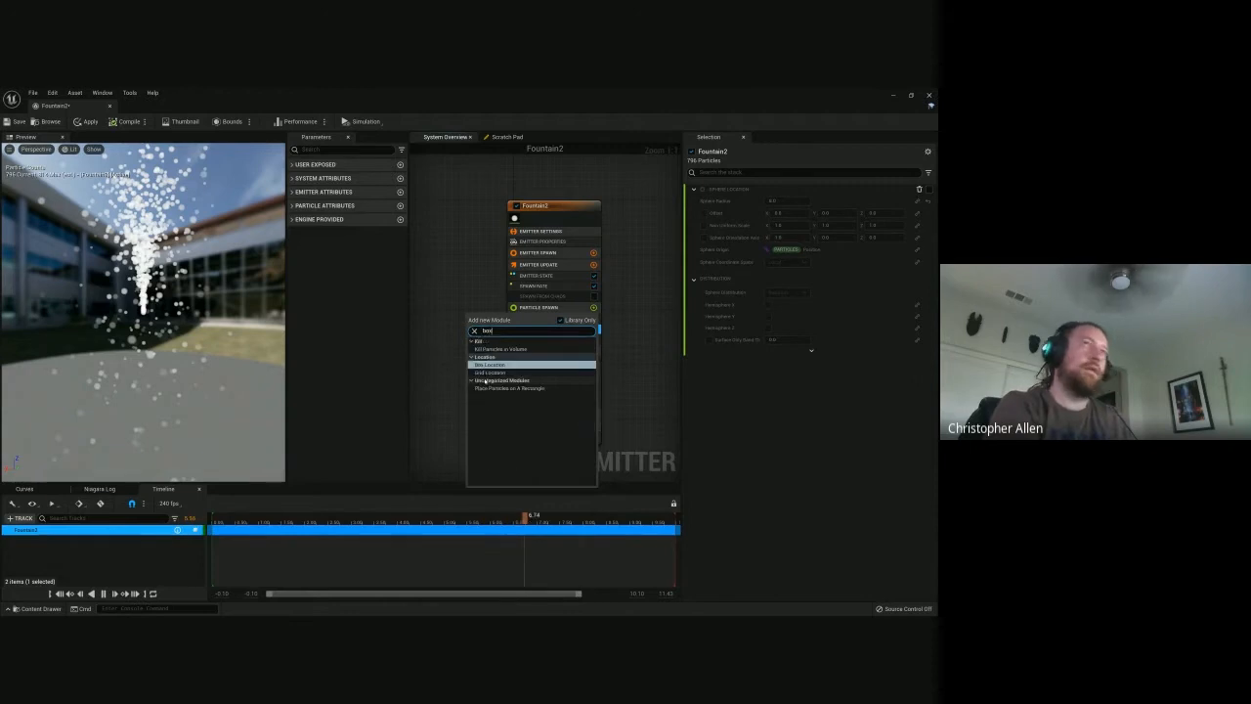
left_click(499, 365)
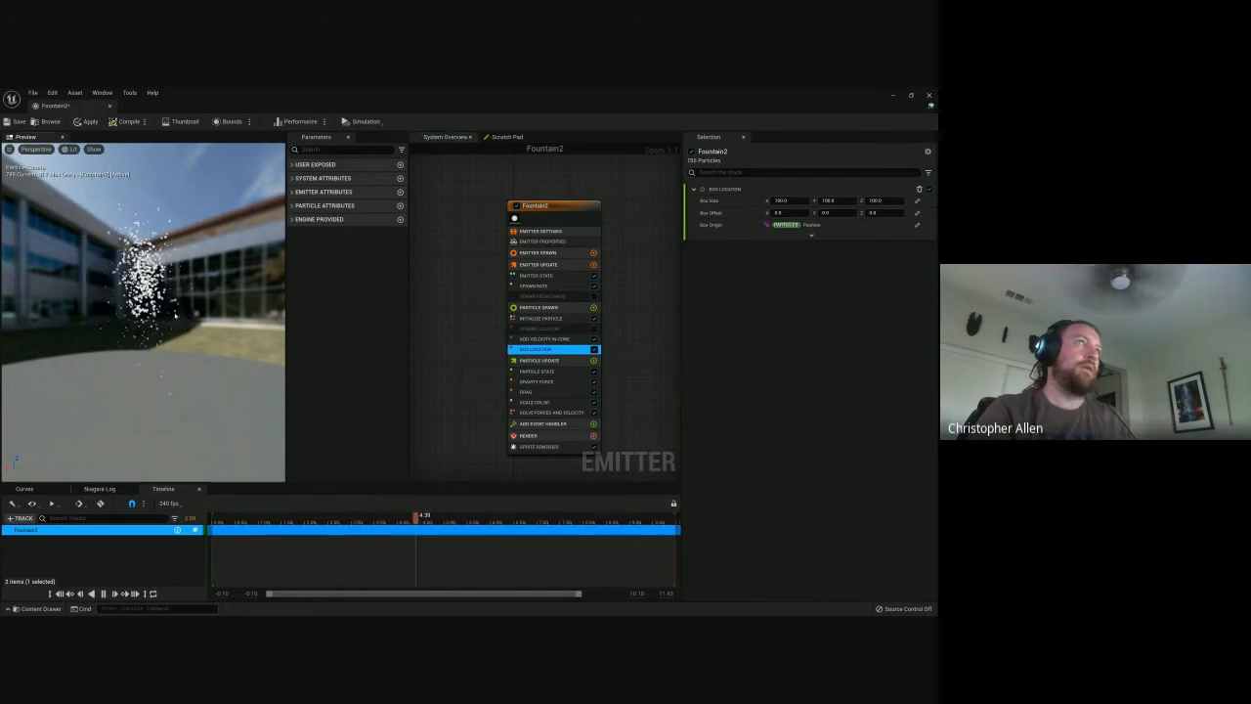
Disable the Box Location module and re-enable the Sphere Location module
left_click(593, 350)
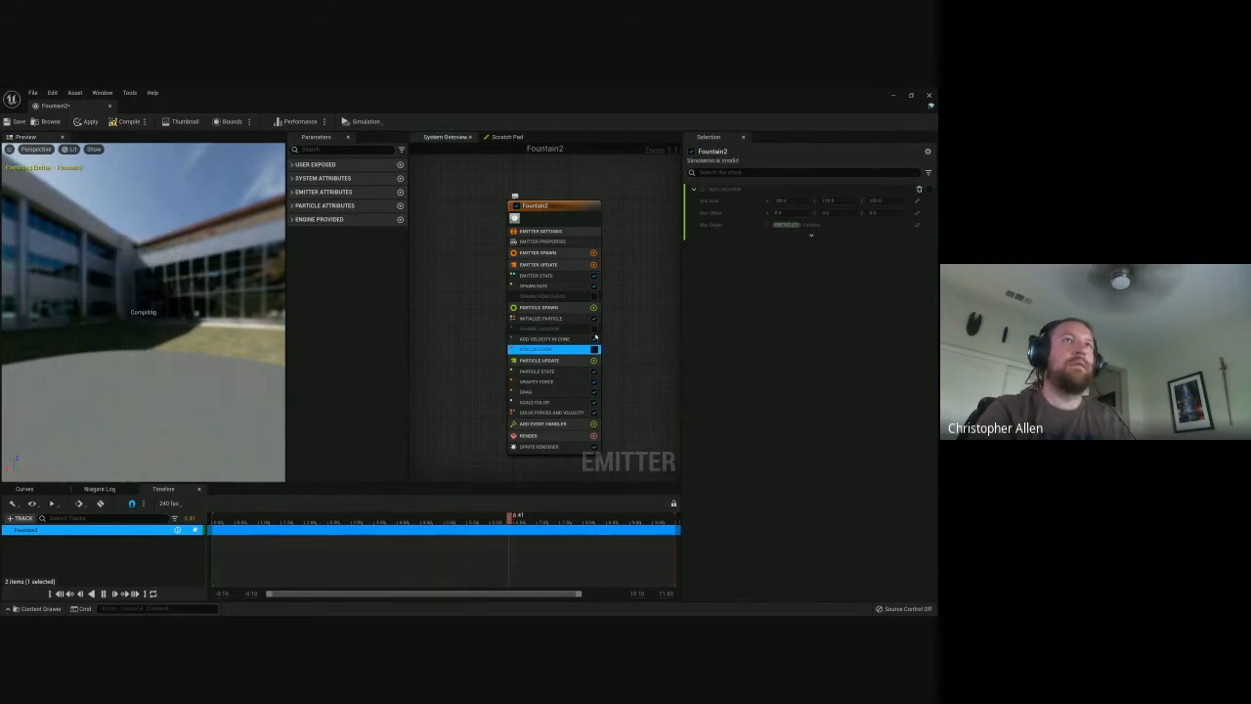
left_click(594, 330)
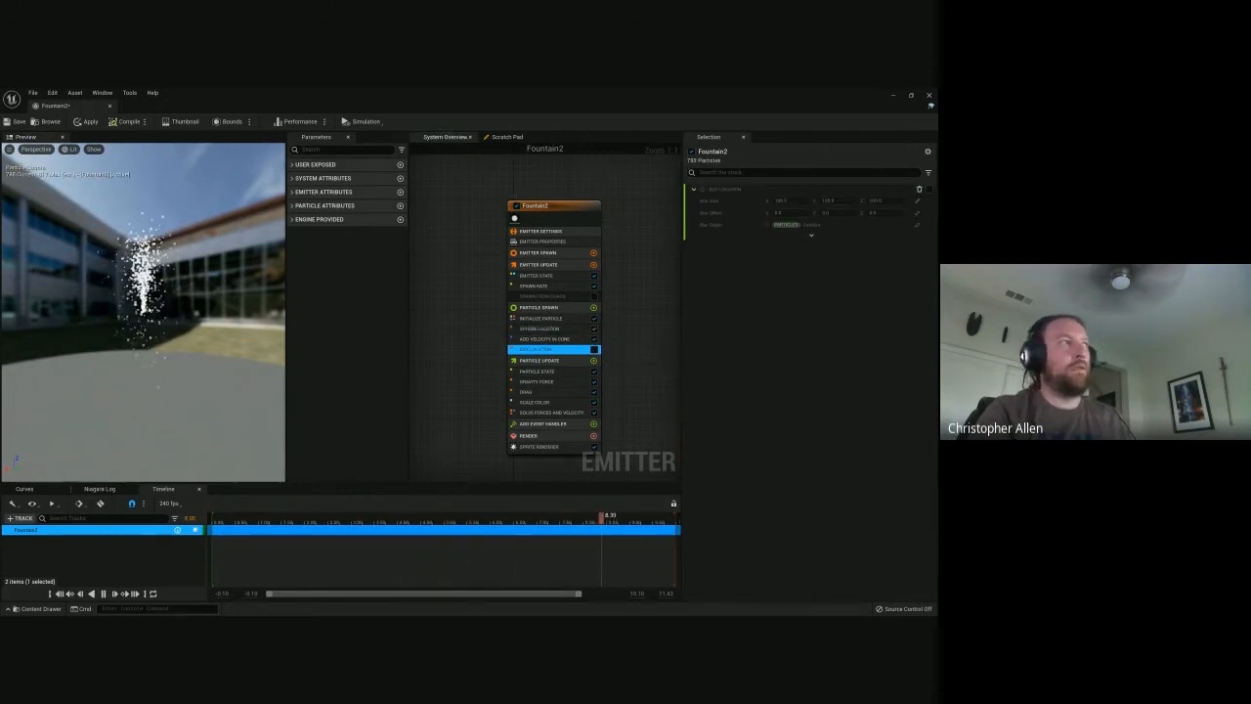
Re-enable the Box Location module and enlarge its box size in X and Y, setting Y to 500
left_click(593, 349)
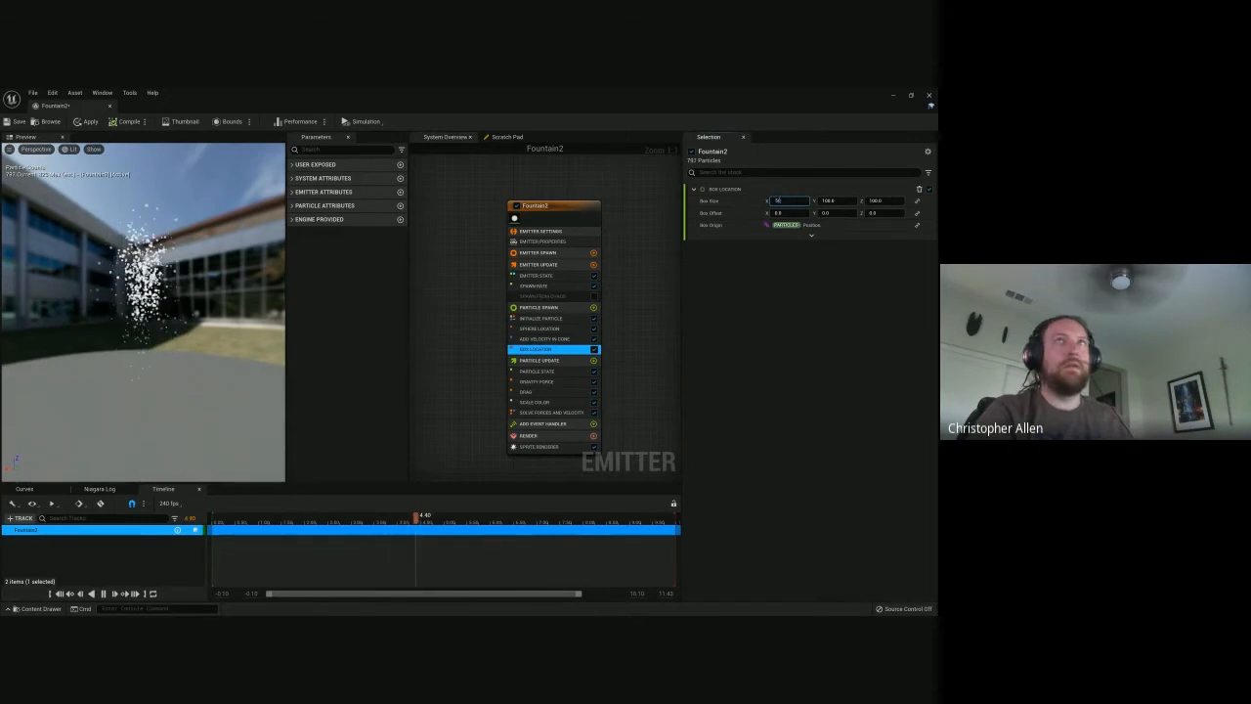
key("Tab")
type("500")
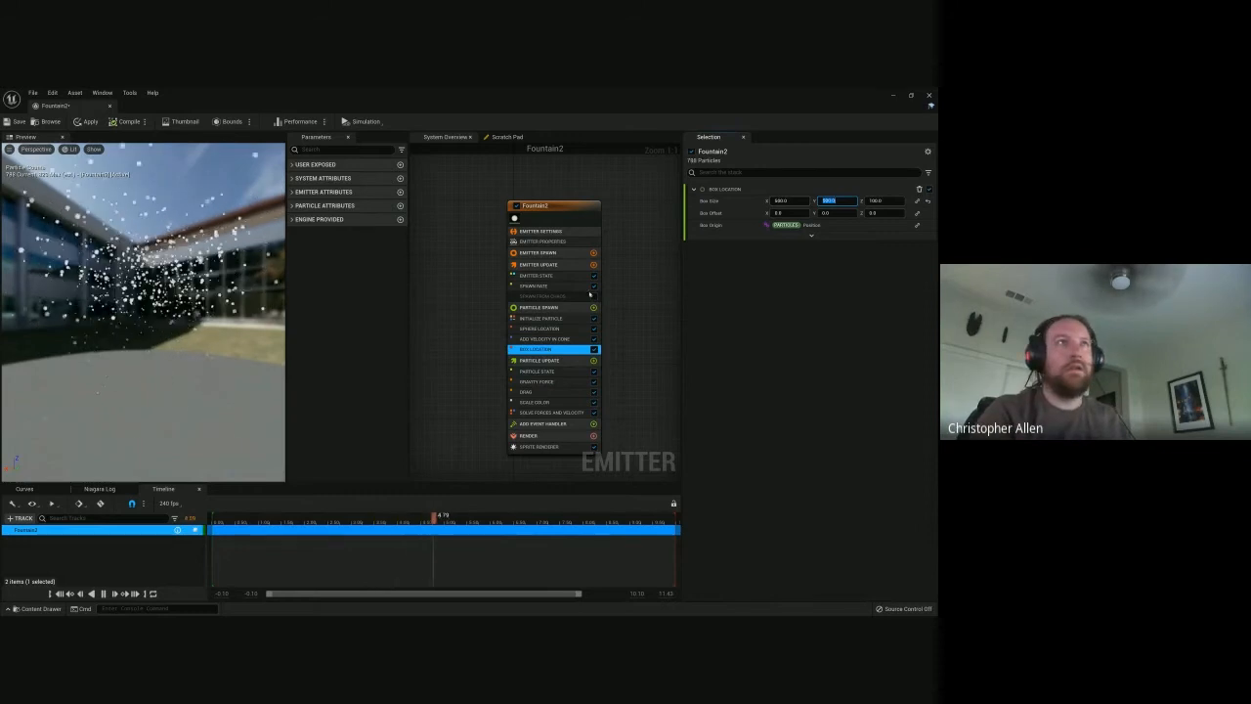
Disable the Add Velocity in Cone module and add a Vortex Velocity module to the Particle Spawn stage
left_click(549, 339)
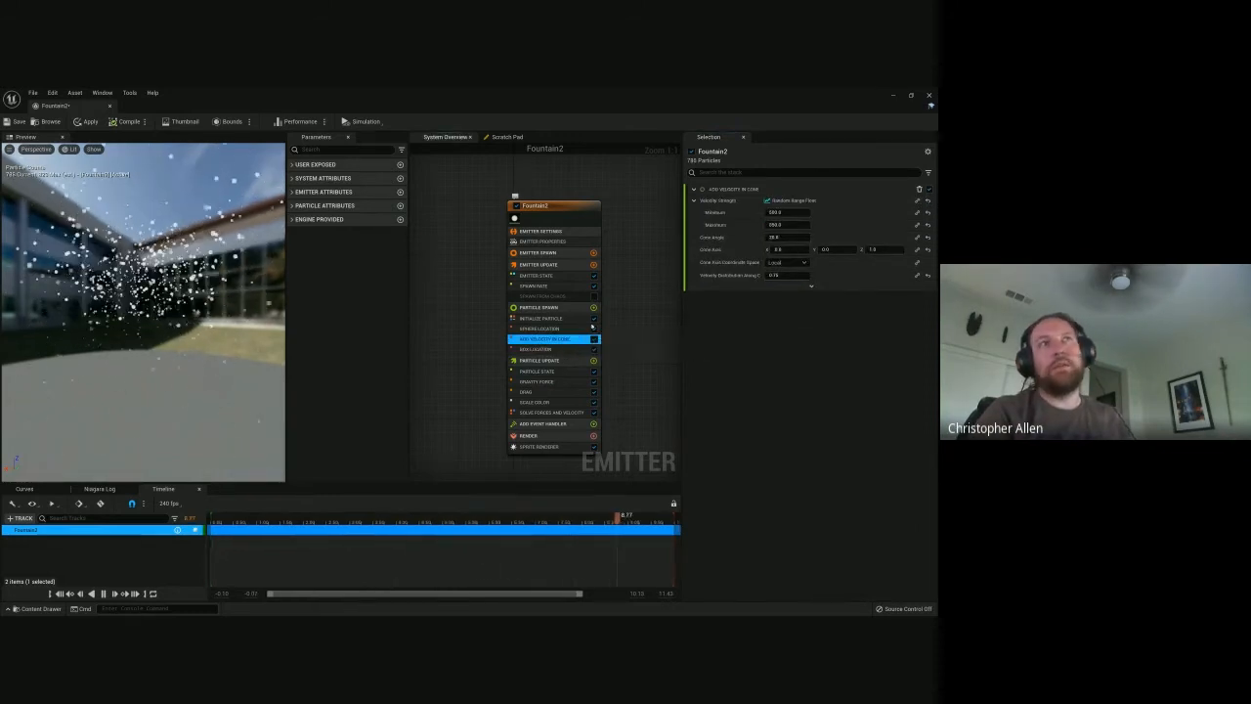
left_click(594, 339)
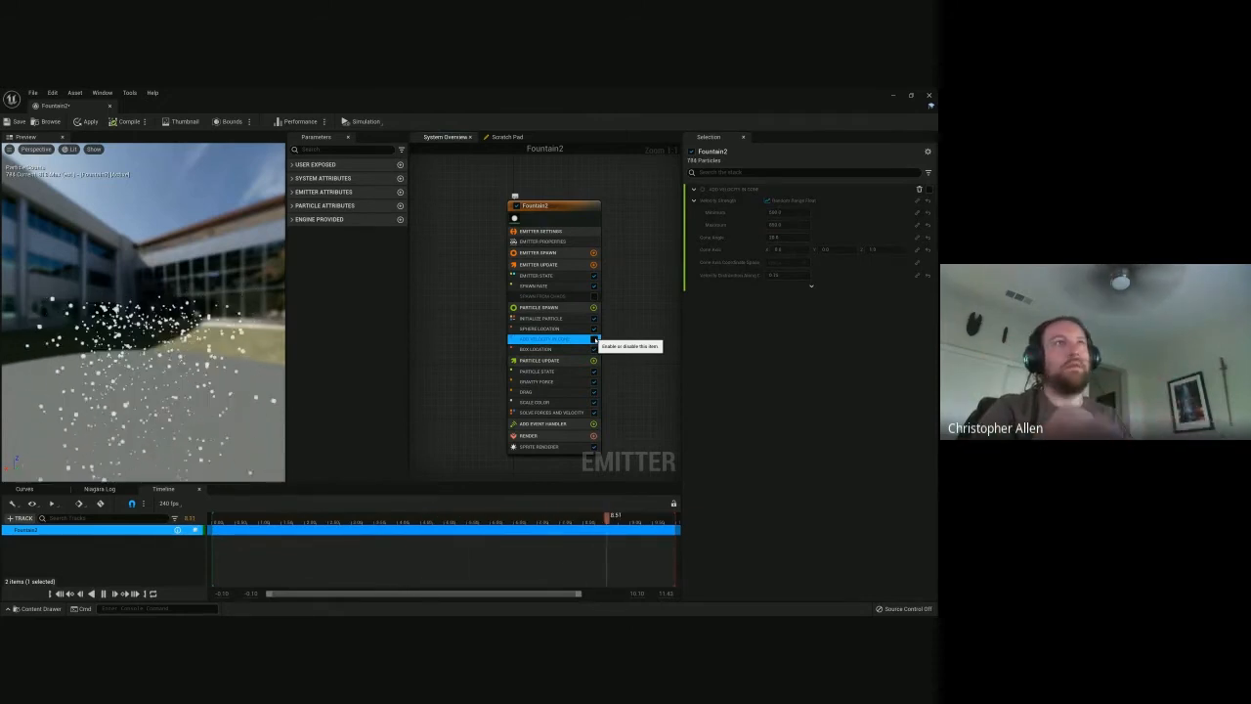
left_click(594, 308)
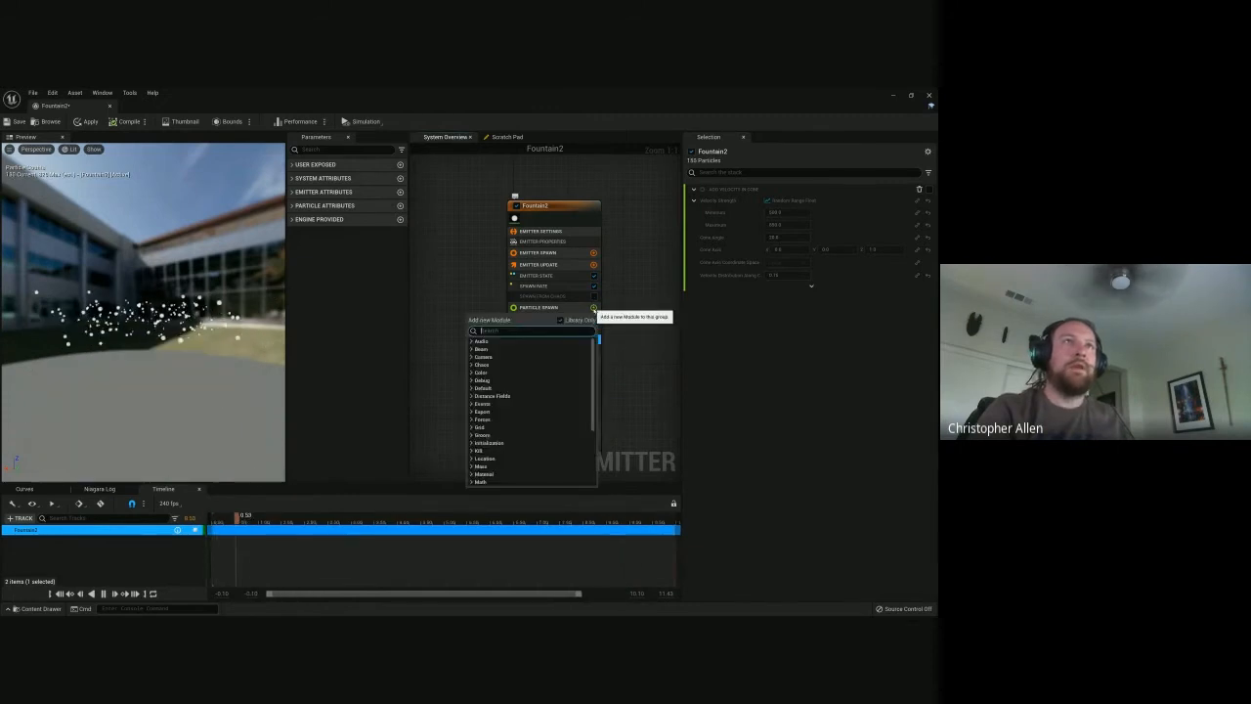
type("velocity")
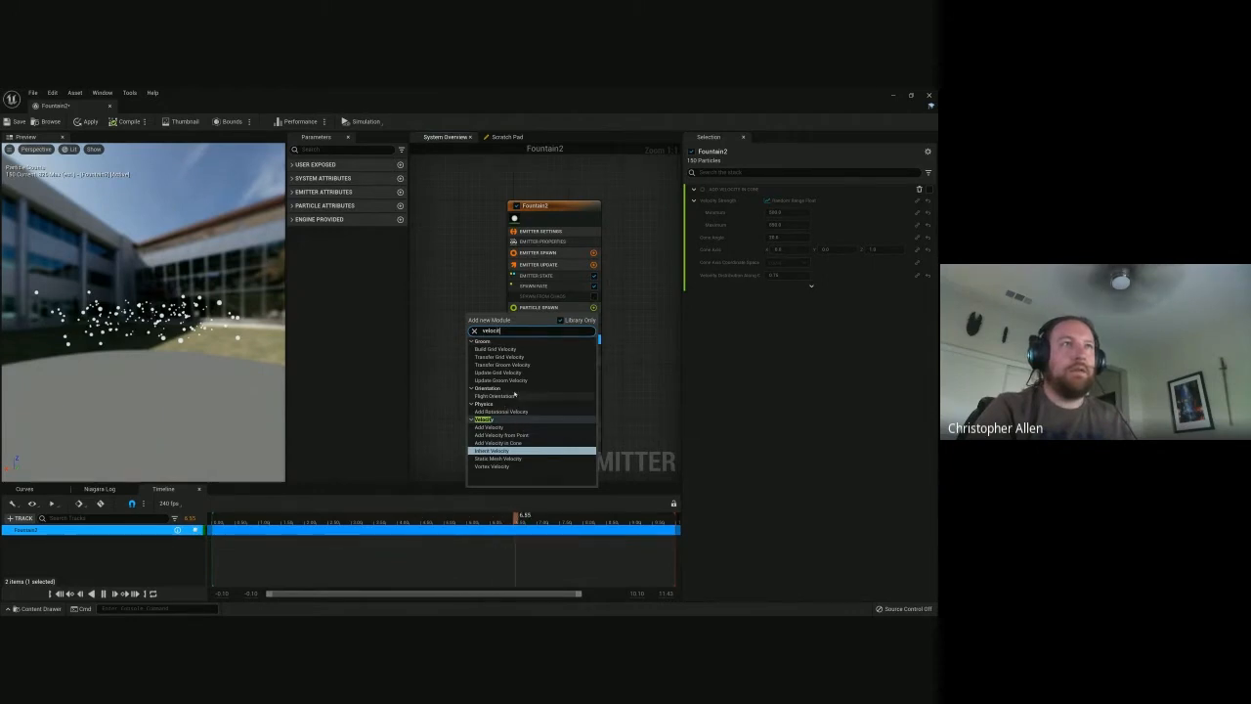
left_click(517, 466)
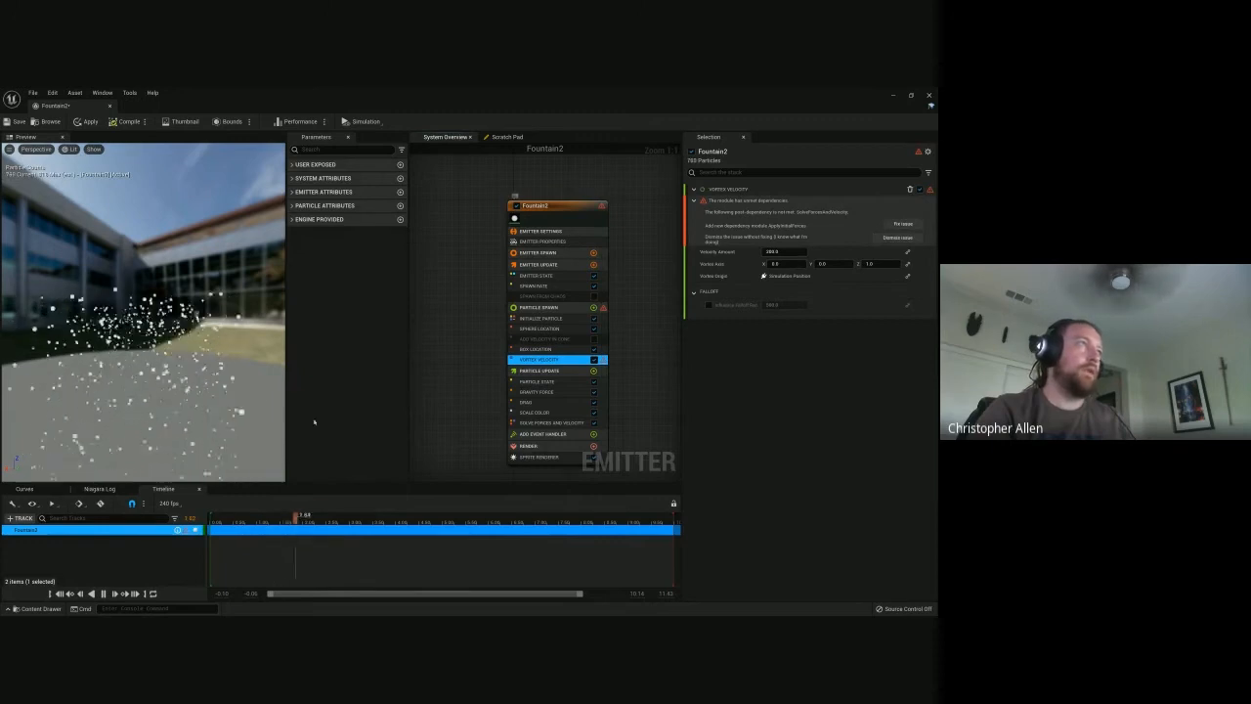
Fix the Vortex Velocity module's unmet dependency by adding the Apply Initial Forces module
mouse_move(194, 391)
left_mouse_down()
mouse_move(157, 398)
mouse_move(180, 411)
mouse_move(199, 394)
left_mouse_up()
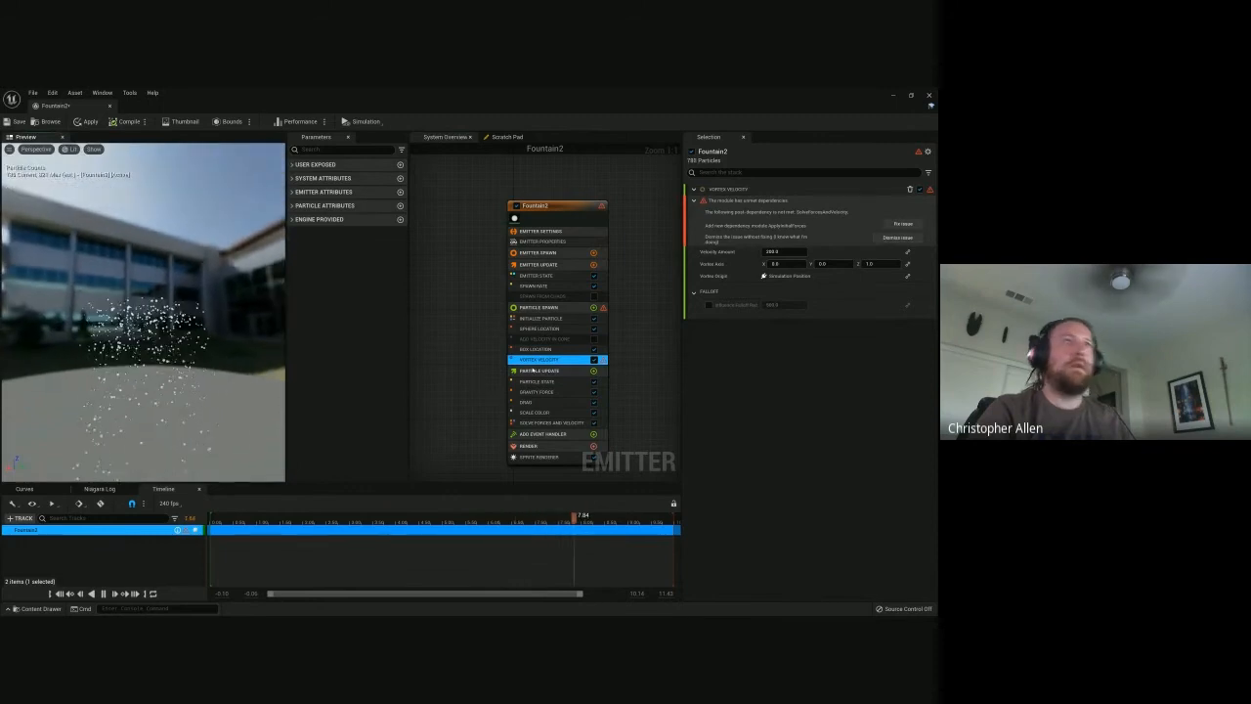
mouse_move(604, 361)
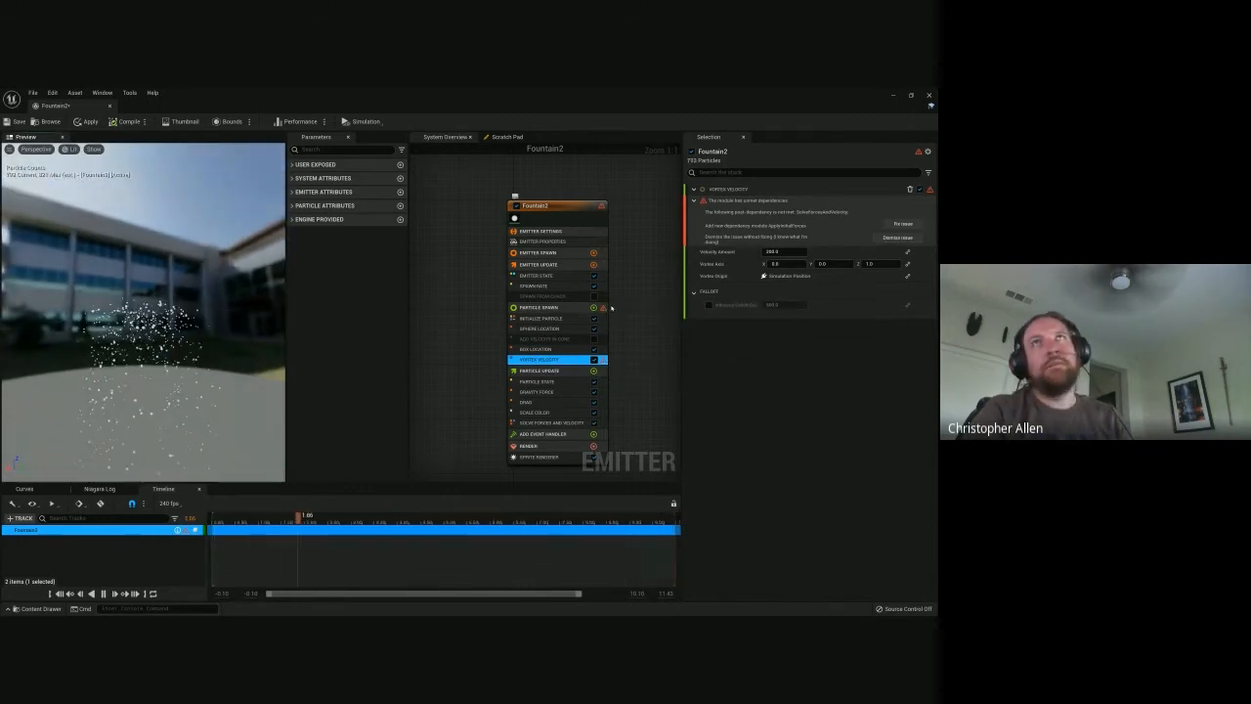
left_click(904, 225)
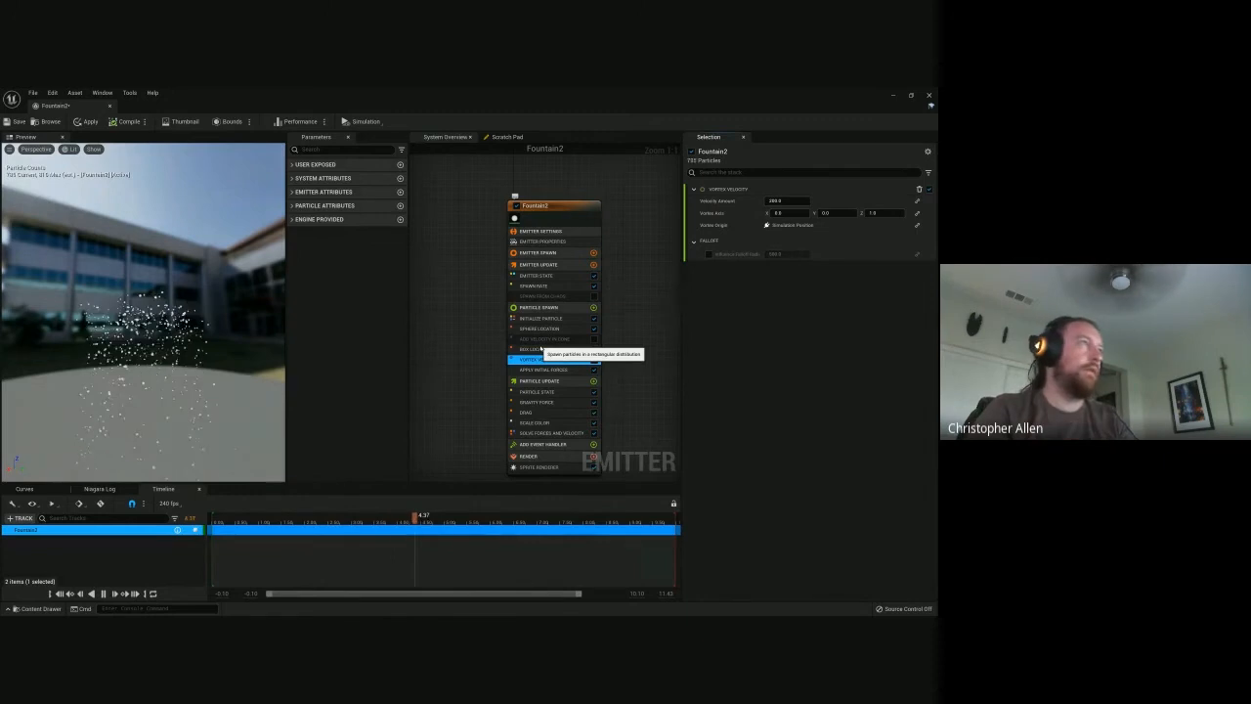
Examine the Particle Update modules: Particle State, Gravity Force, Drag, and Solve Forces and Velocity
left_click(538, 392)
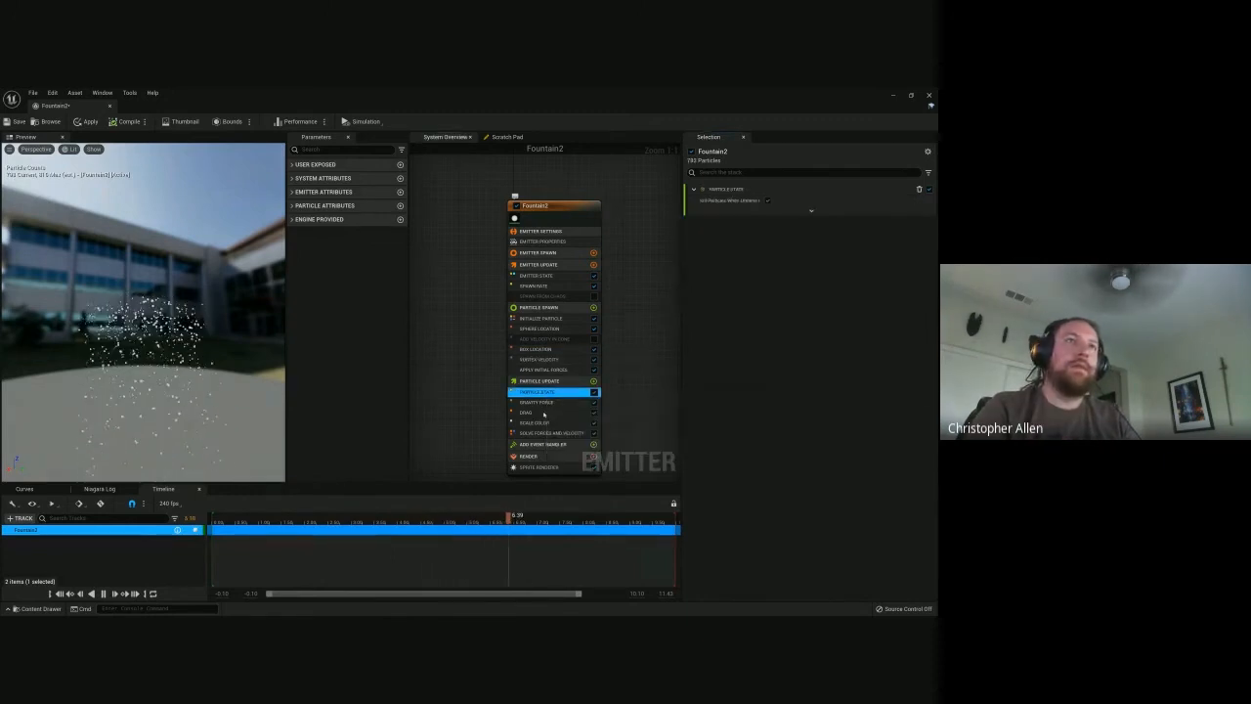
left_click(542, 403)
left_click(550, 414)
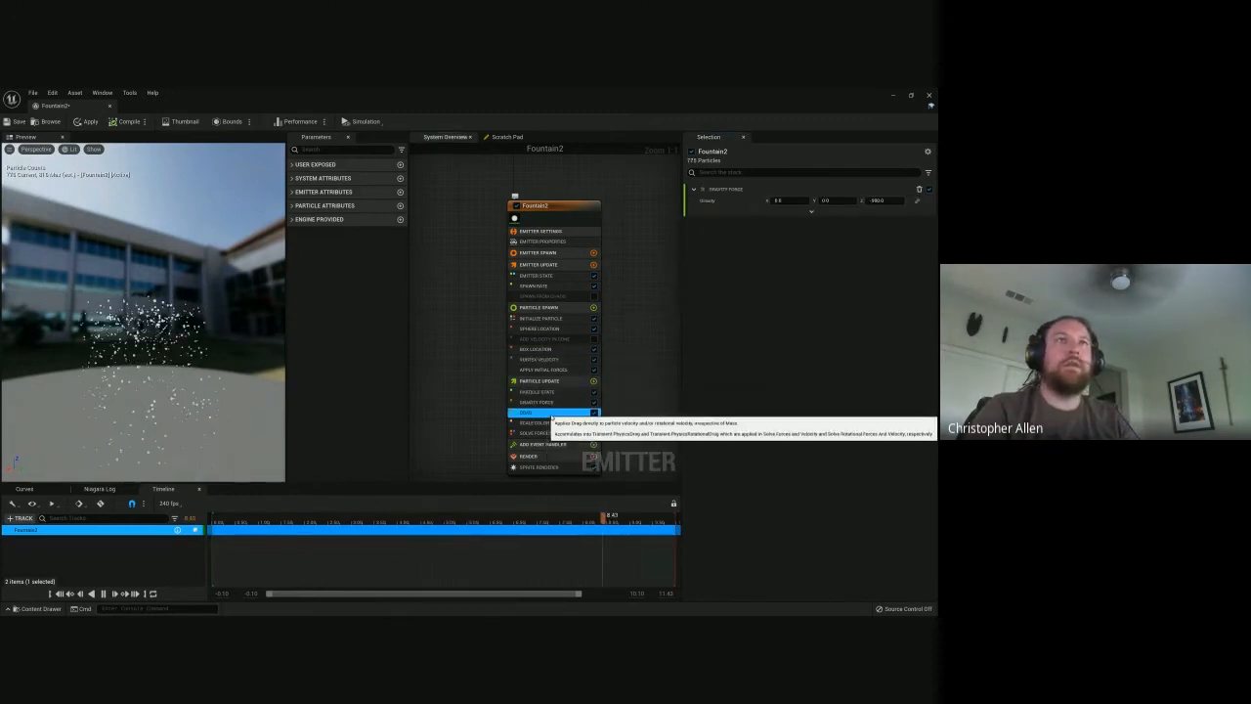
left_click(551, 433)
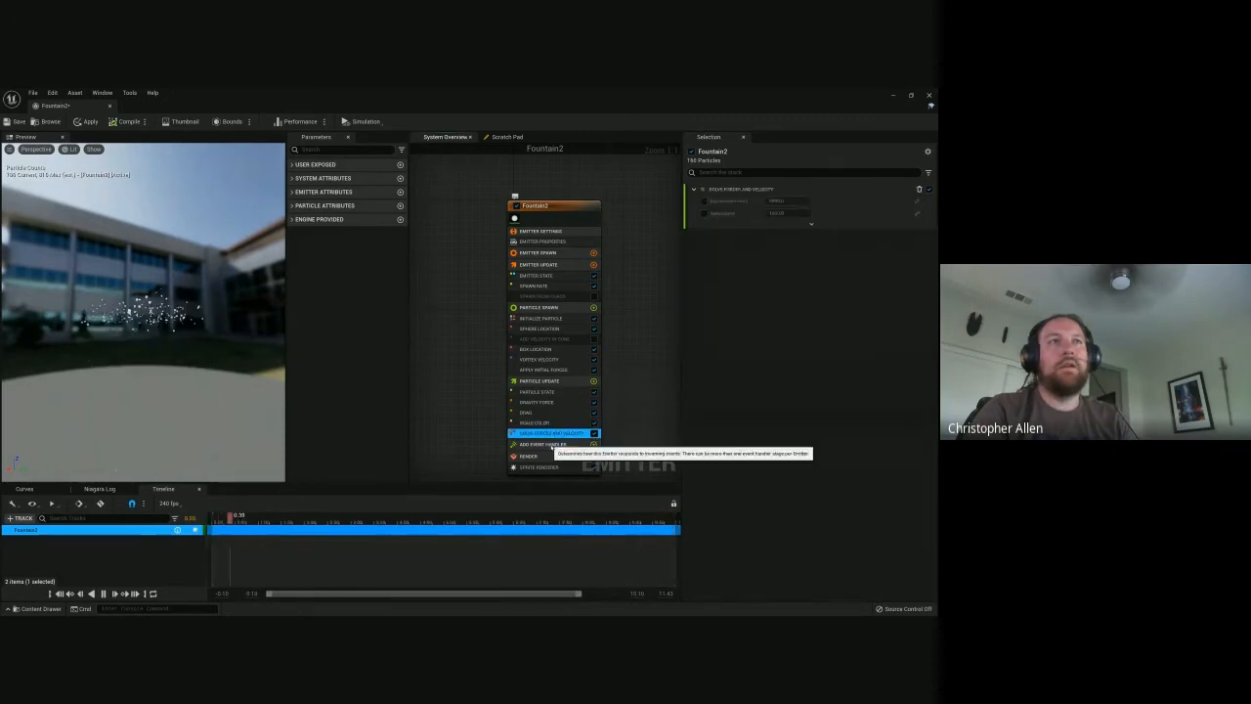
Add a Color module to the Particle Spawn stage and set its color to blue, with R 0 and B 1
left_click(564, 308)
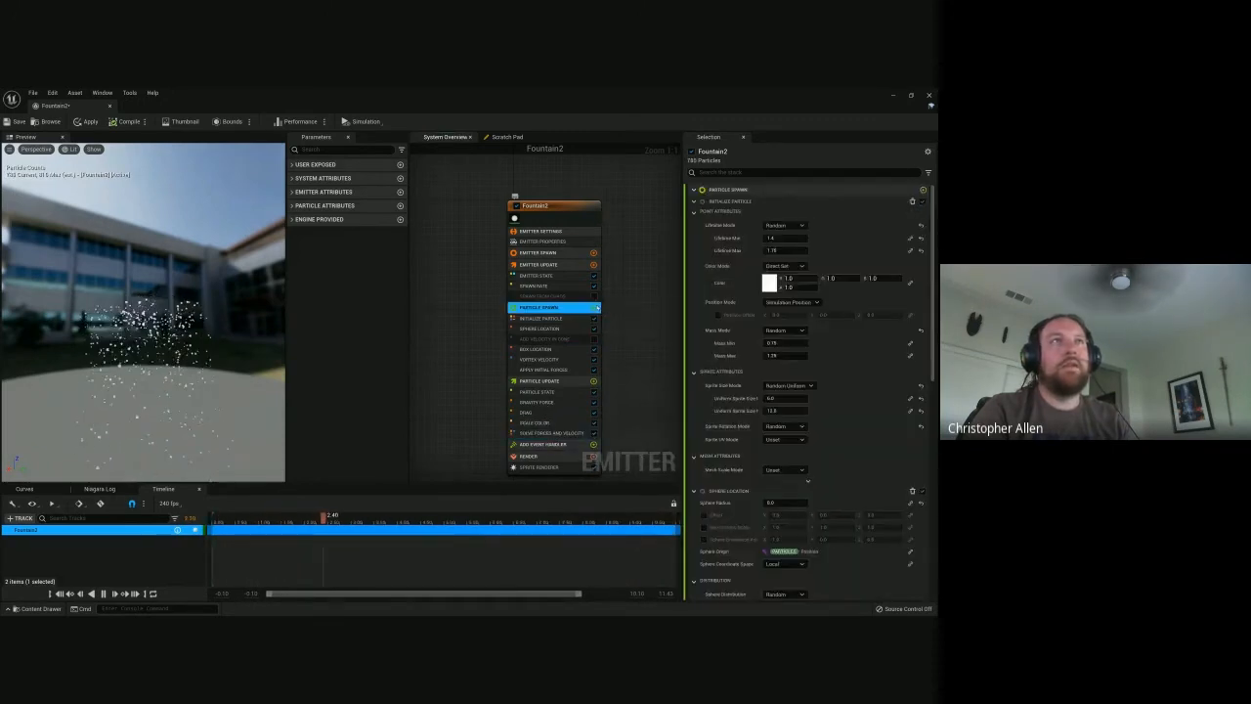
left_click(594, 307)
type("colo")
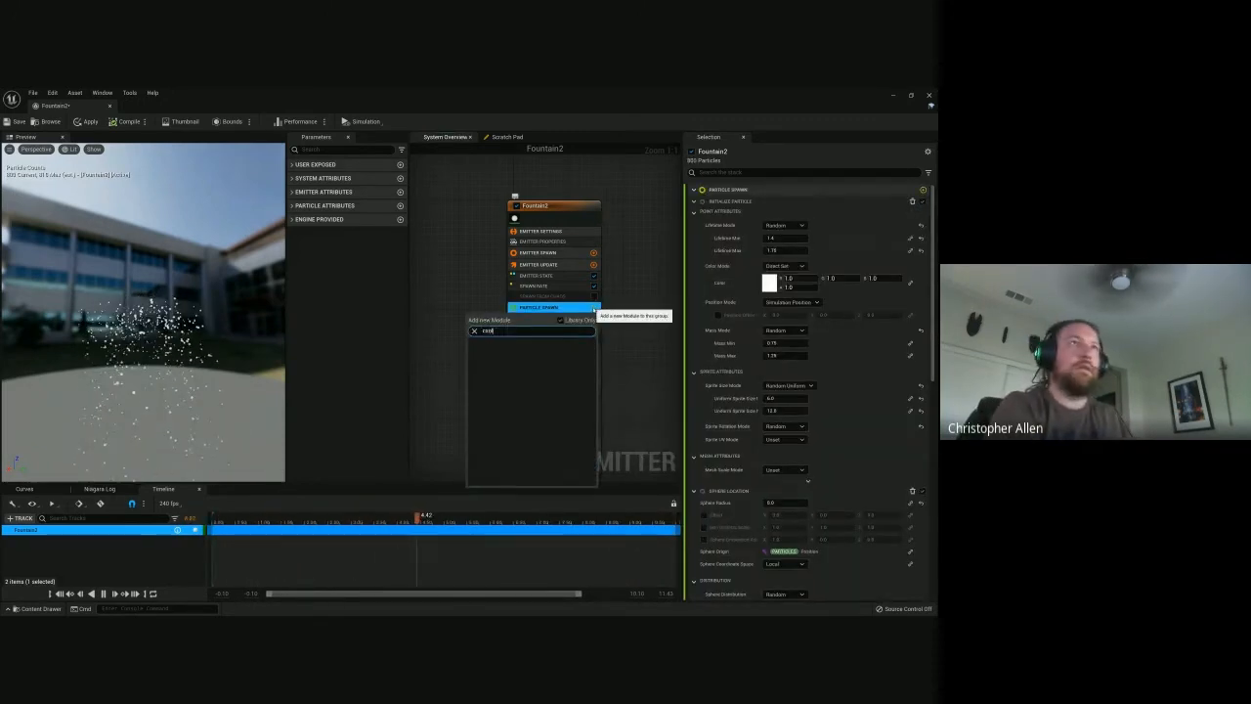
key("Return")
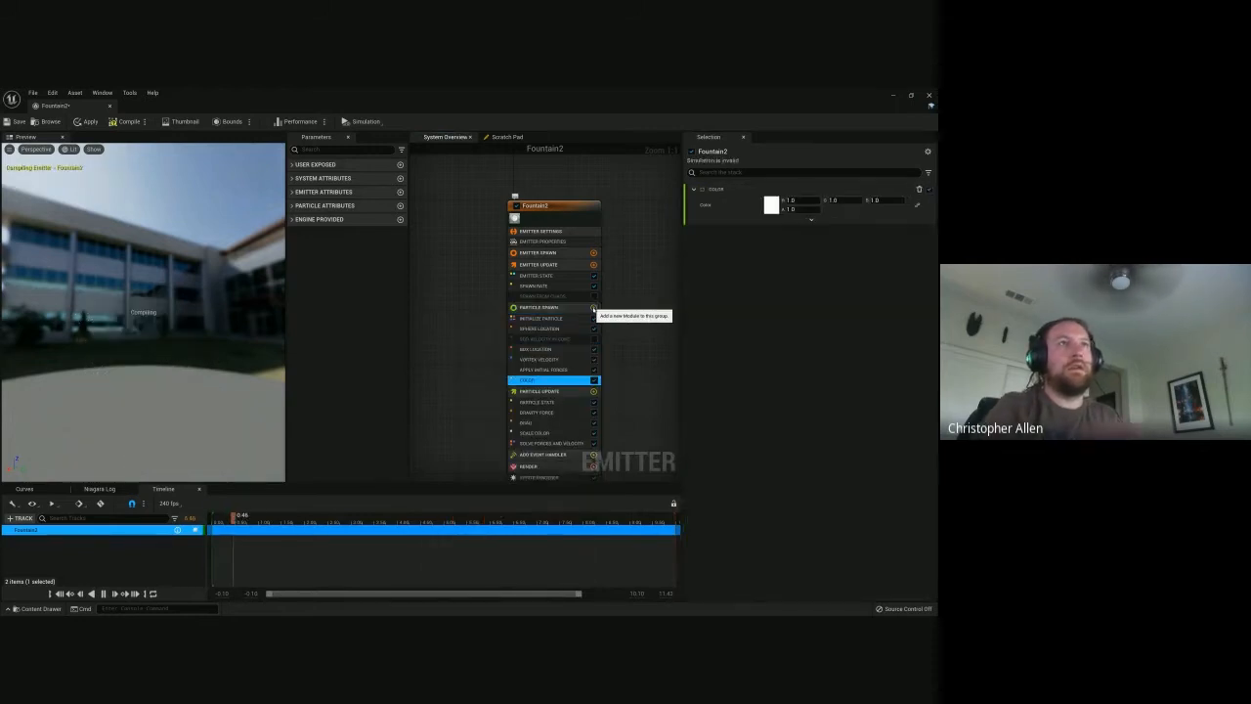
left_click(772, 204)
mouse_move(631, 279)
left_mouse_down()
mouse_move(594, 254)
mouse_move(622, 283)
left_mouse_up()
left_click(710, 435)
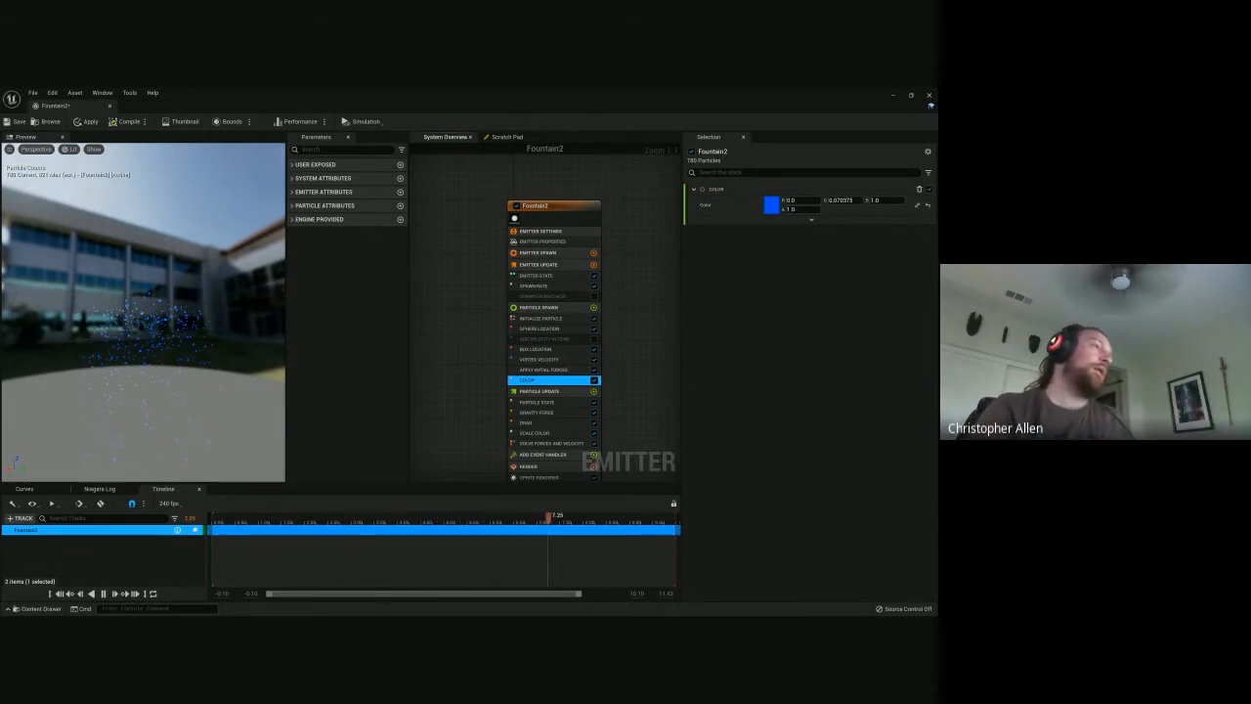
left_click(37, 608)
right_click(821, 523)
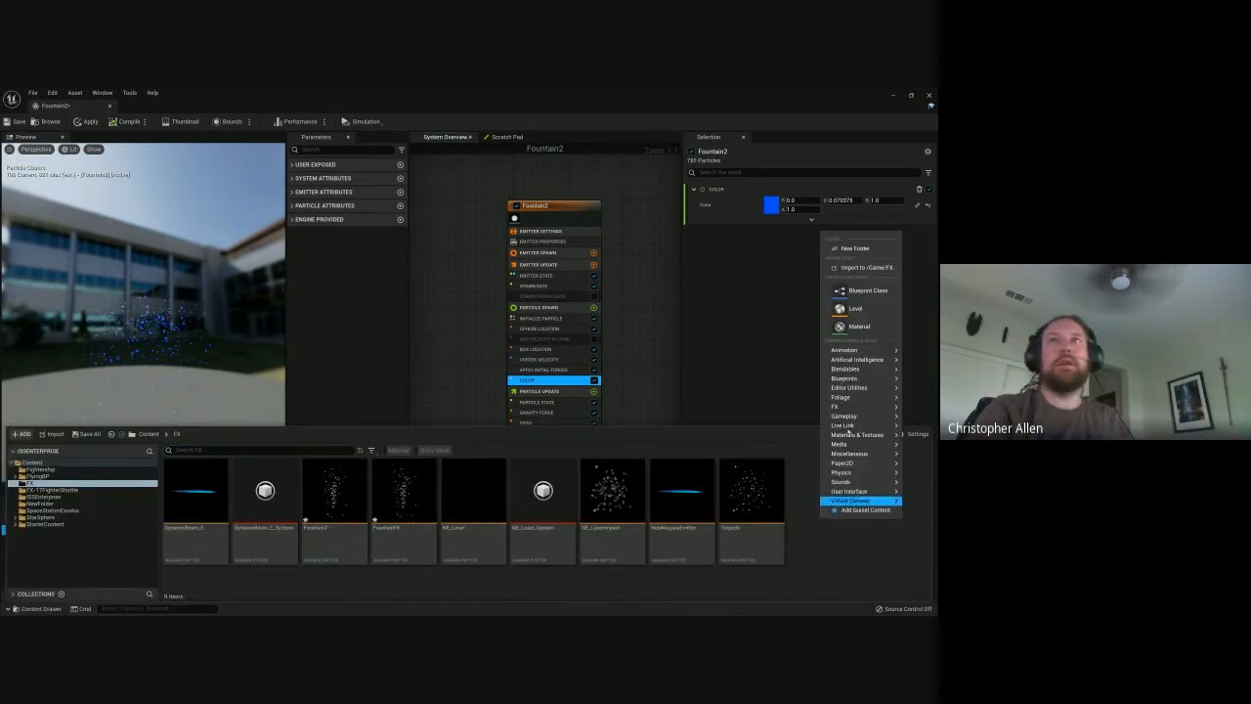
mouse_move(831, 407)
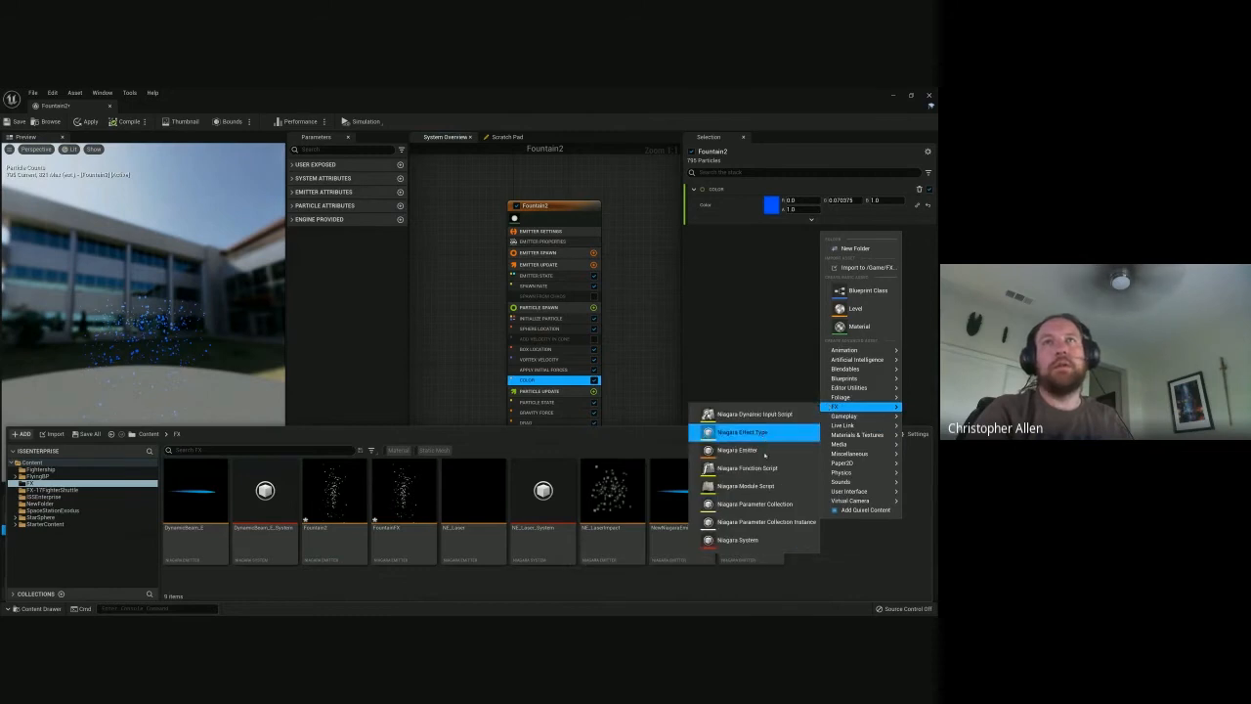
left_click(847, 553)
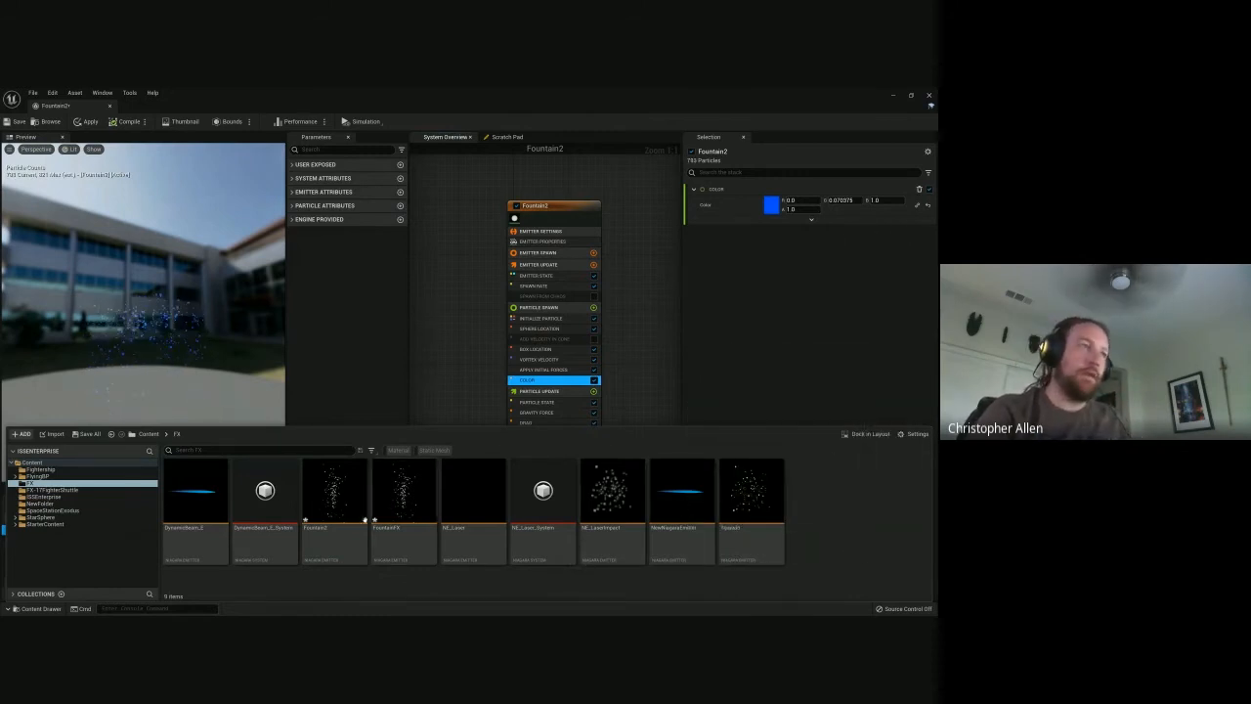
Save the Fountain2 emitter and close its editor
left_click(15, 121)
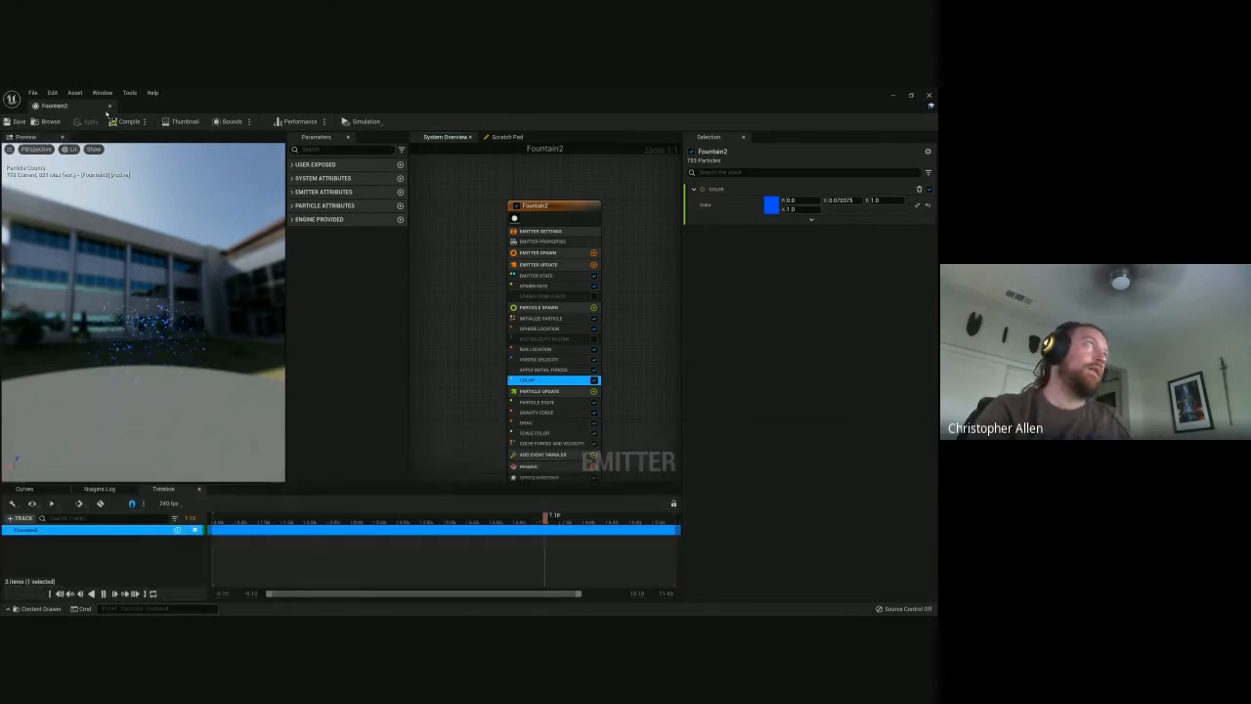
left_click(108, 105)
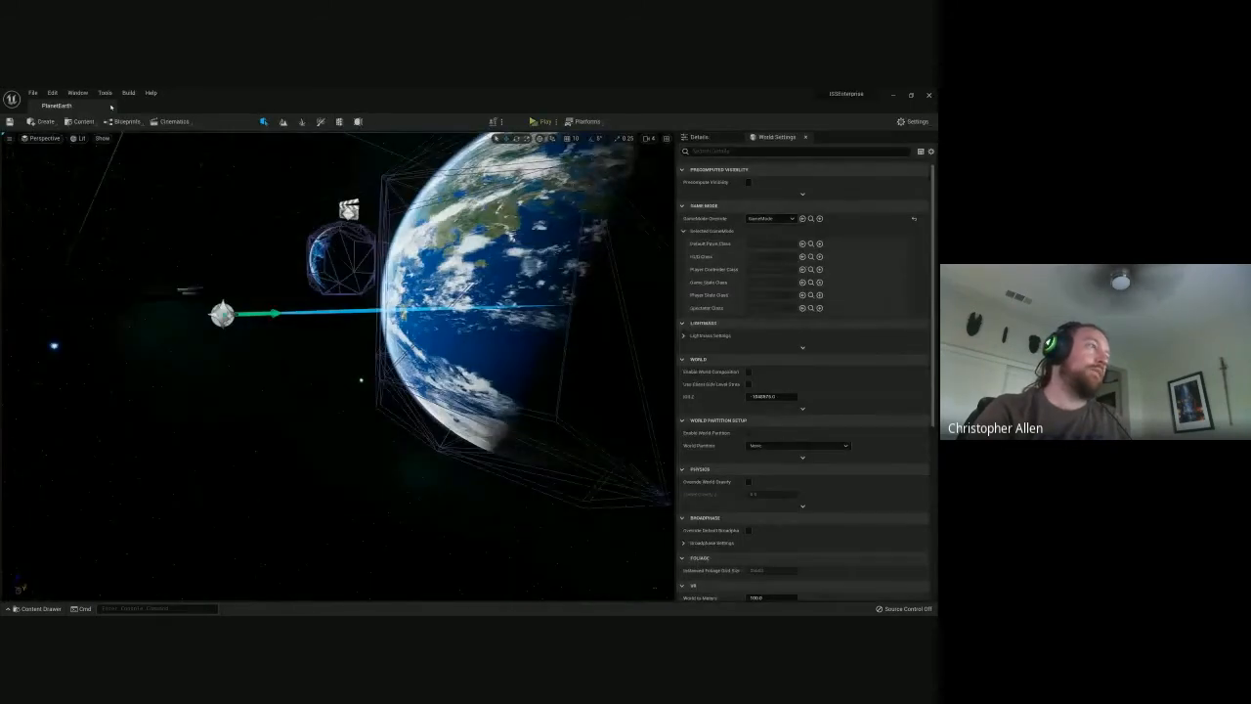
key("ctrl+space")
left_click(44, 499)
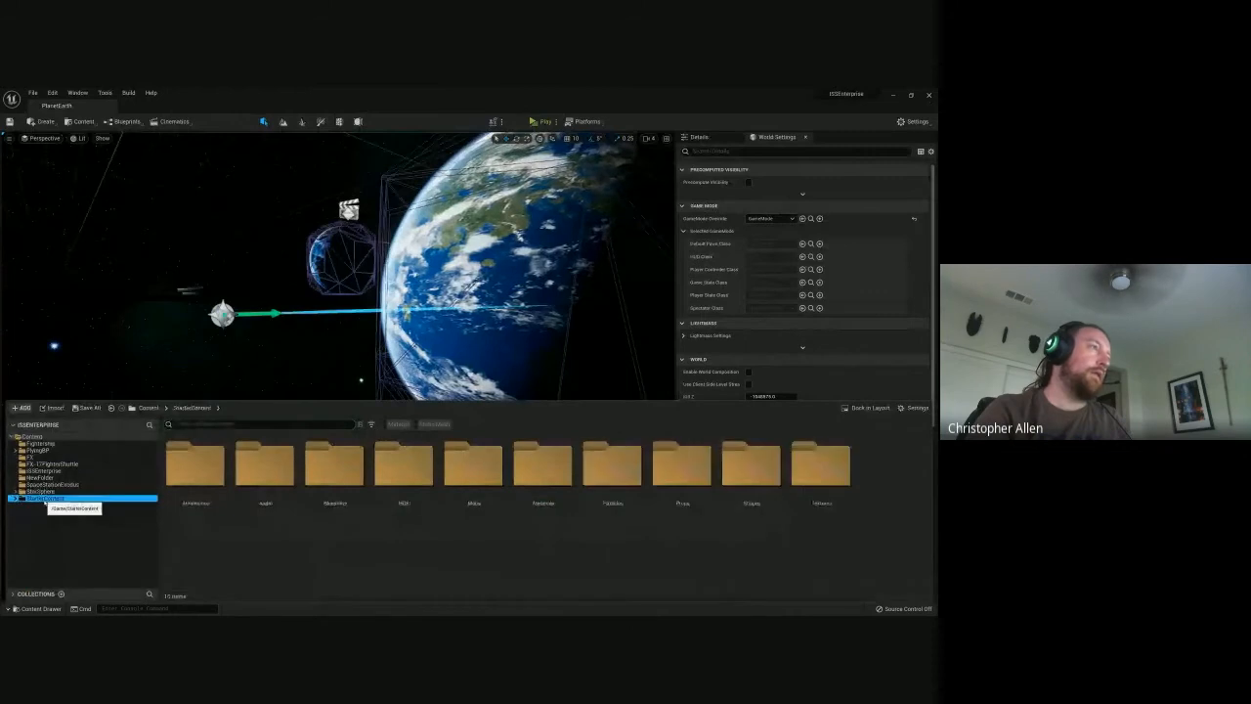
left_click(31, 121)
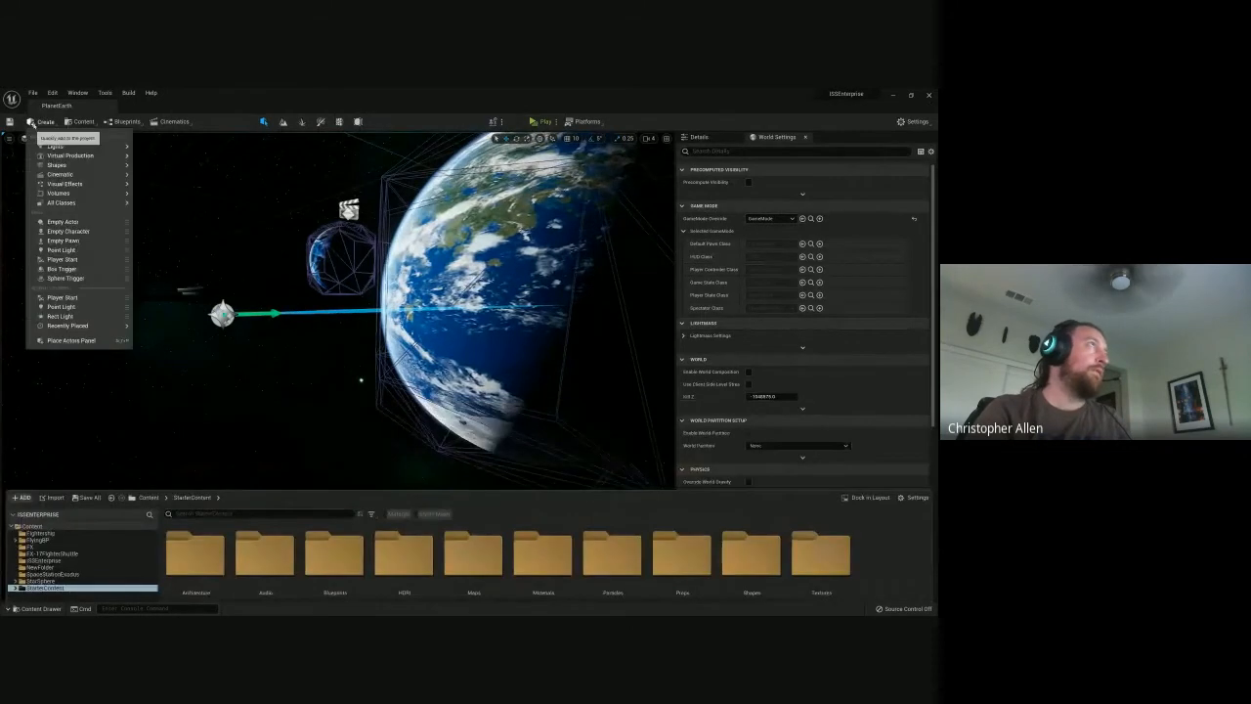
mouse_move(54, 145)
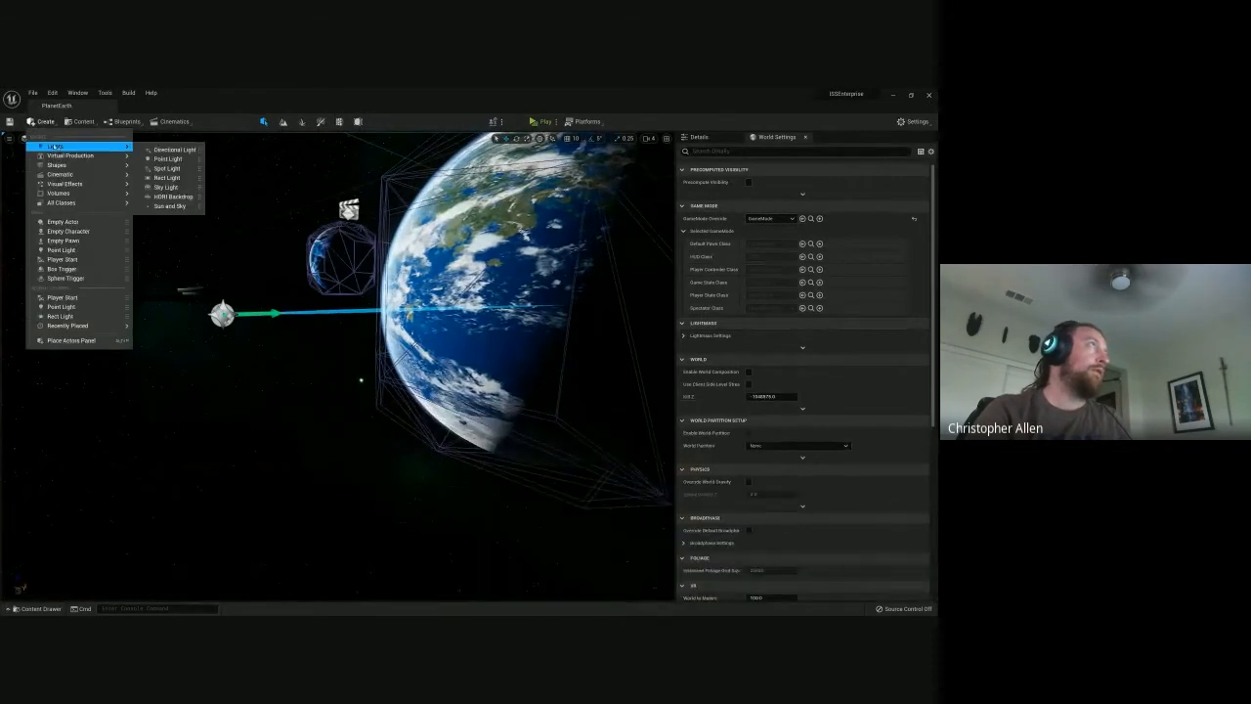
Create a new level with a checkered floor and sky lighting in place of the PlanetEarth level
left_click(32, 92)
left_click(32, 91)
left_click(56, 106)
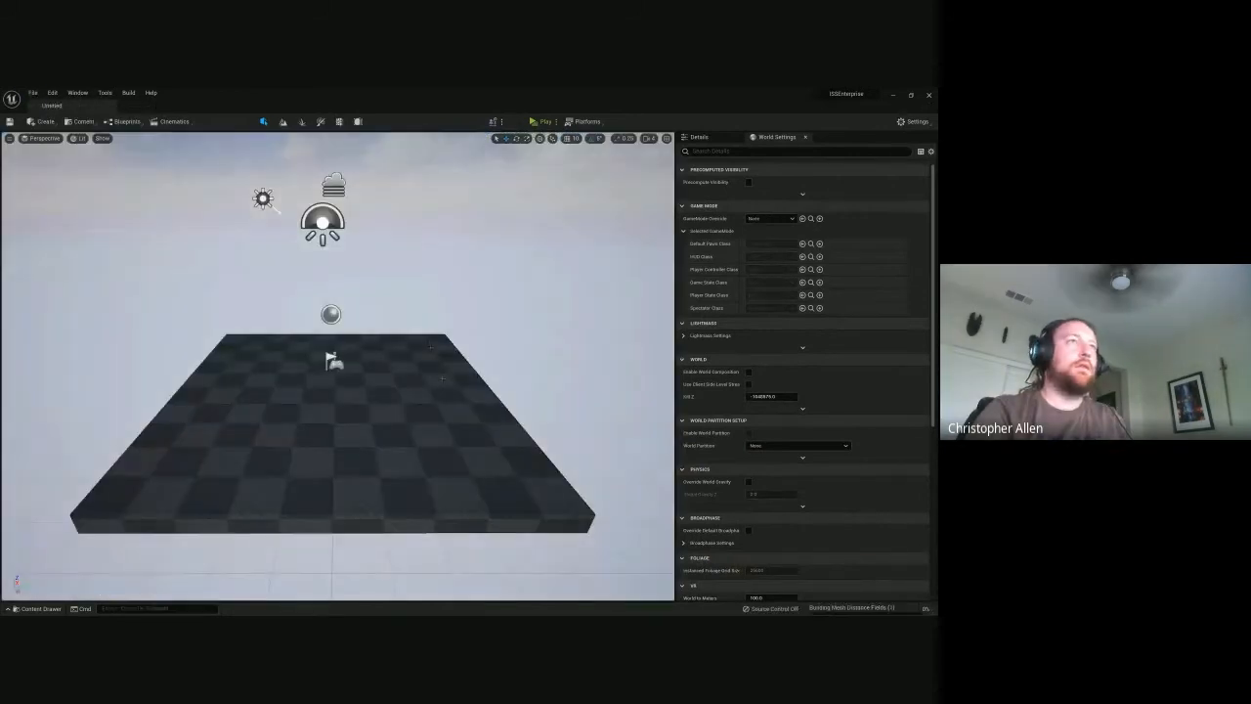
Browse to the FX folder in the project's content
left_click(39, 608)
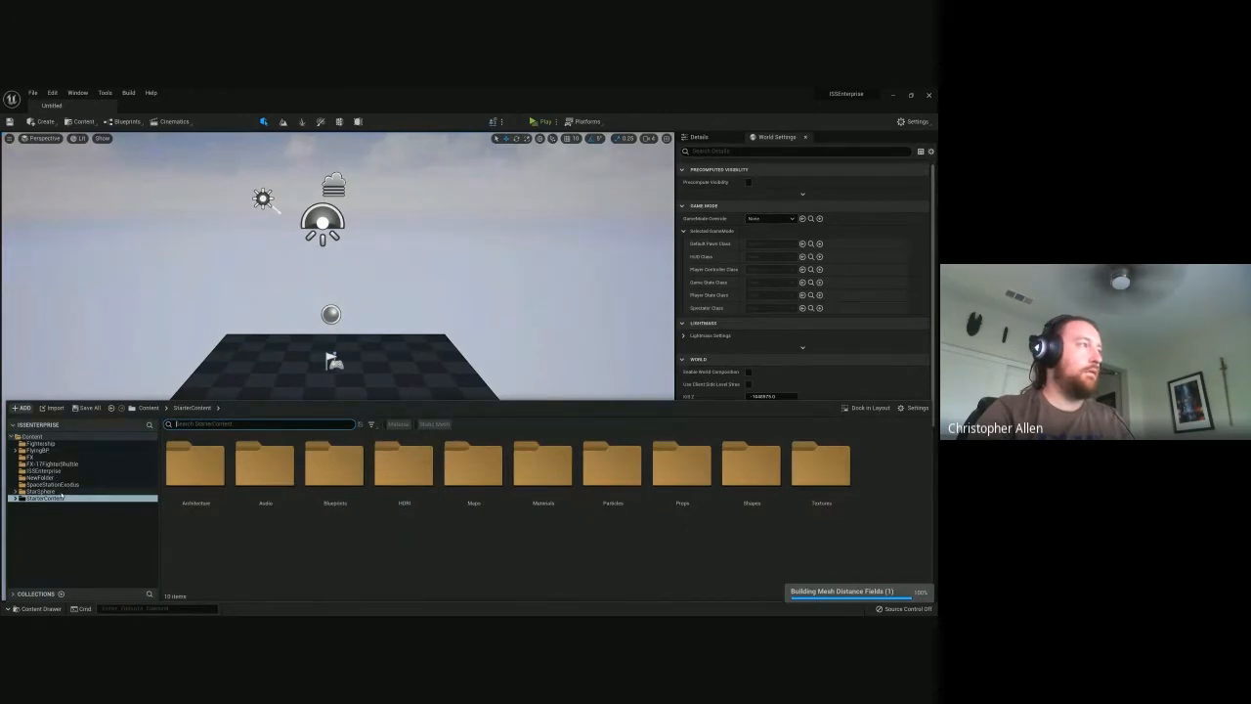
left_click(32, 436)
left_click(333, 467)
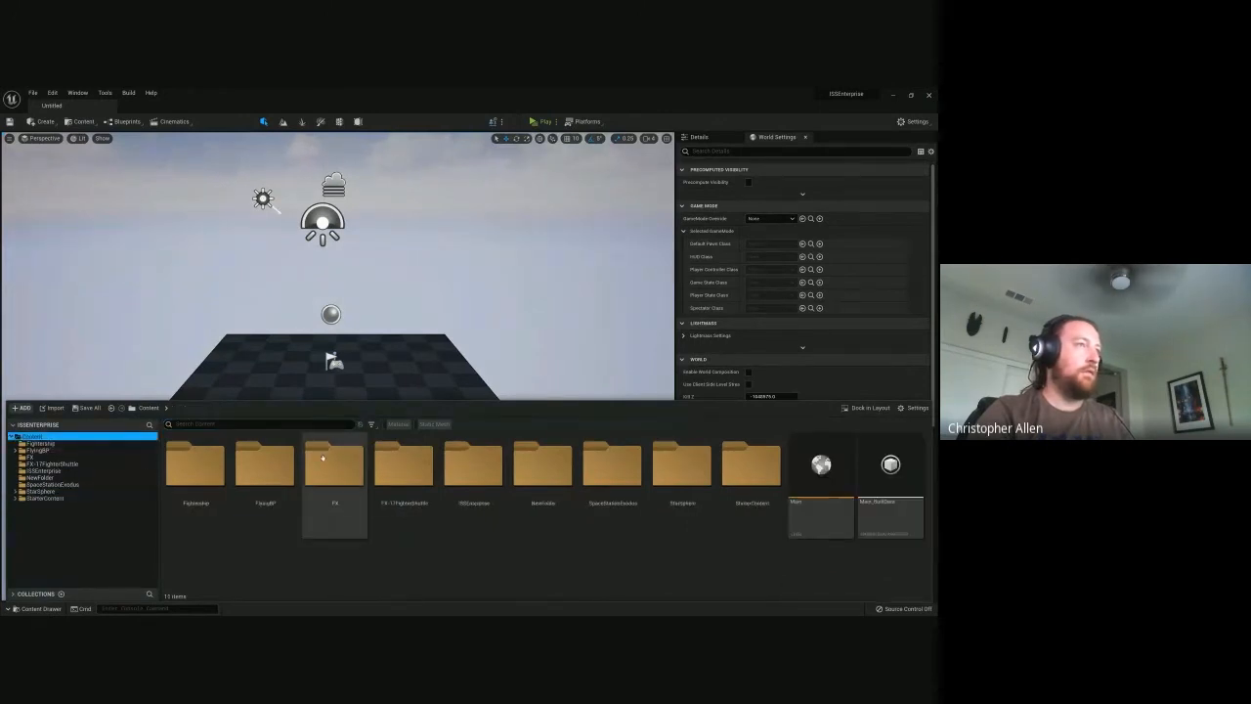
double_click(332, 473)
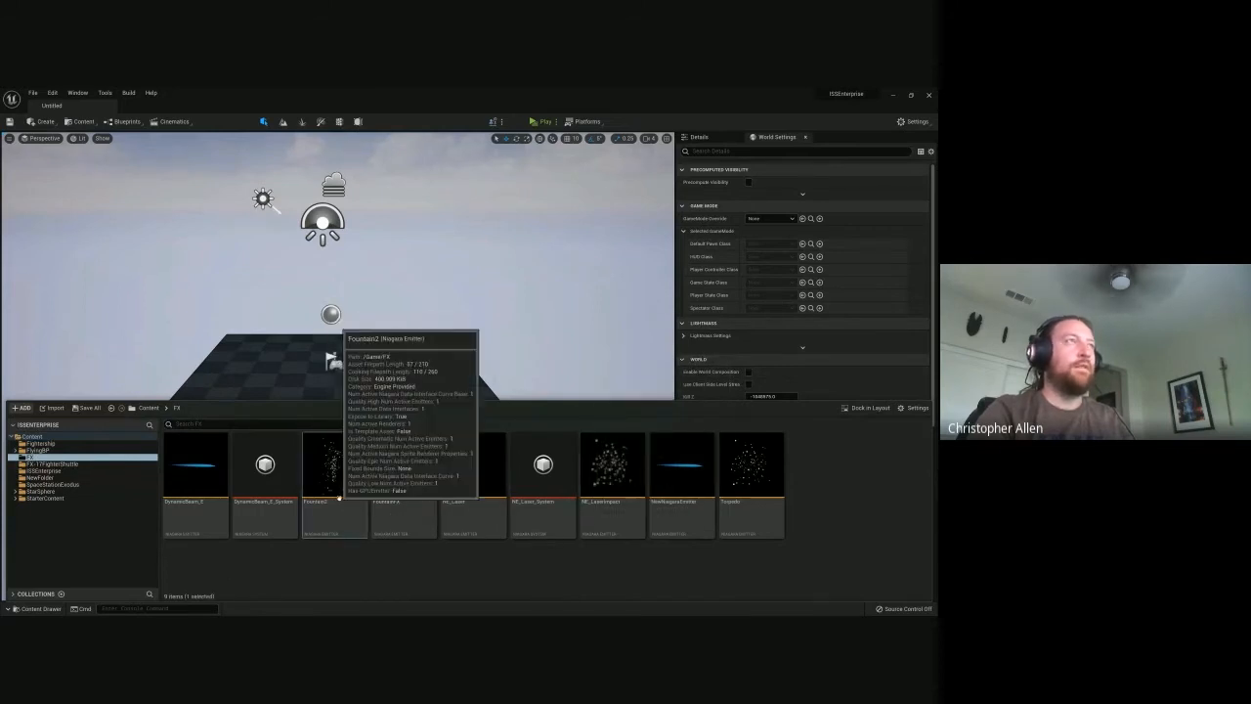
Reopen the Fountain2 emitter, check its particle preview from farther away, and close the editor
double_click(338, 504)
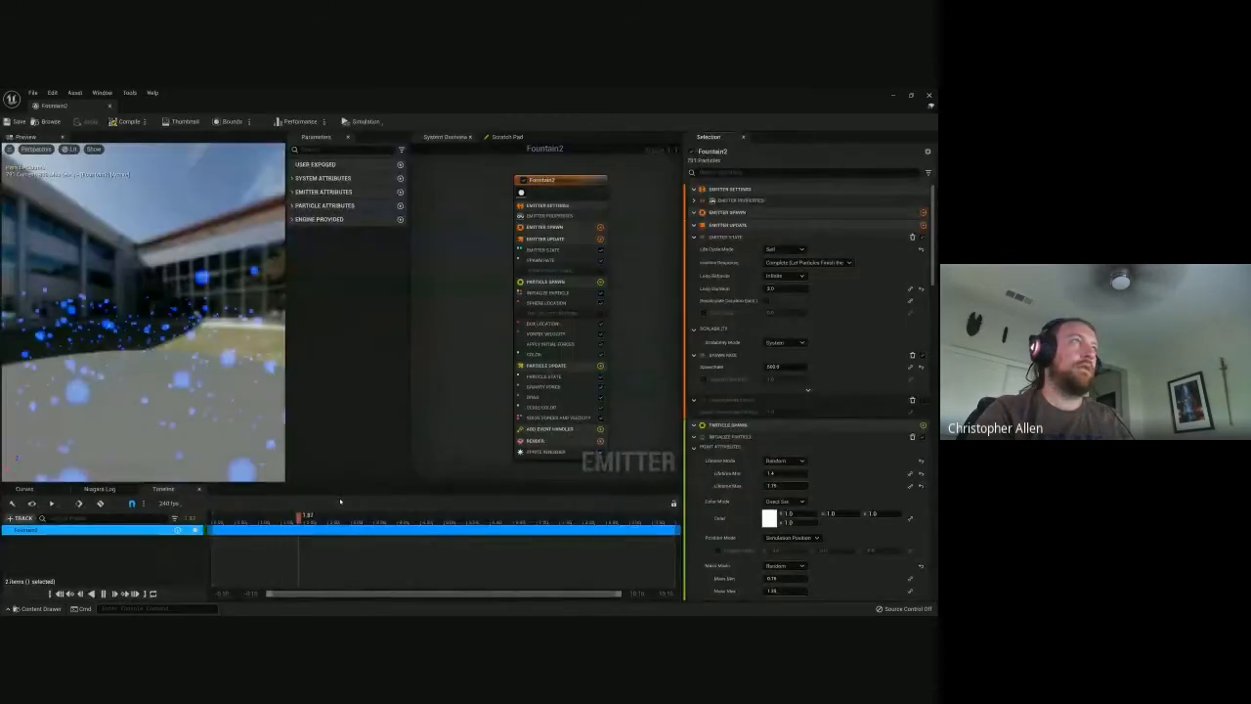
scroll(208, 302, "down", 5)
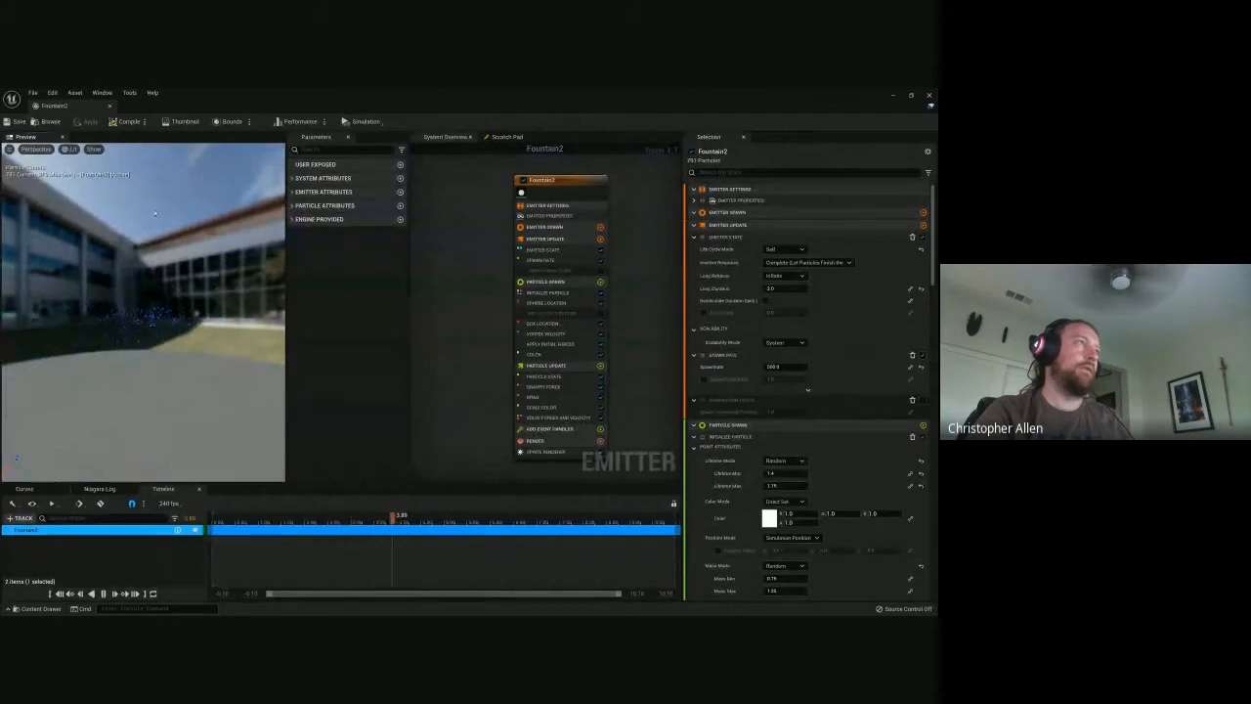
left_click(111, 105)
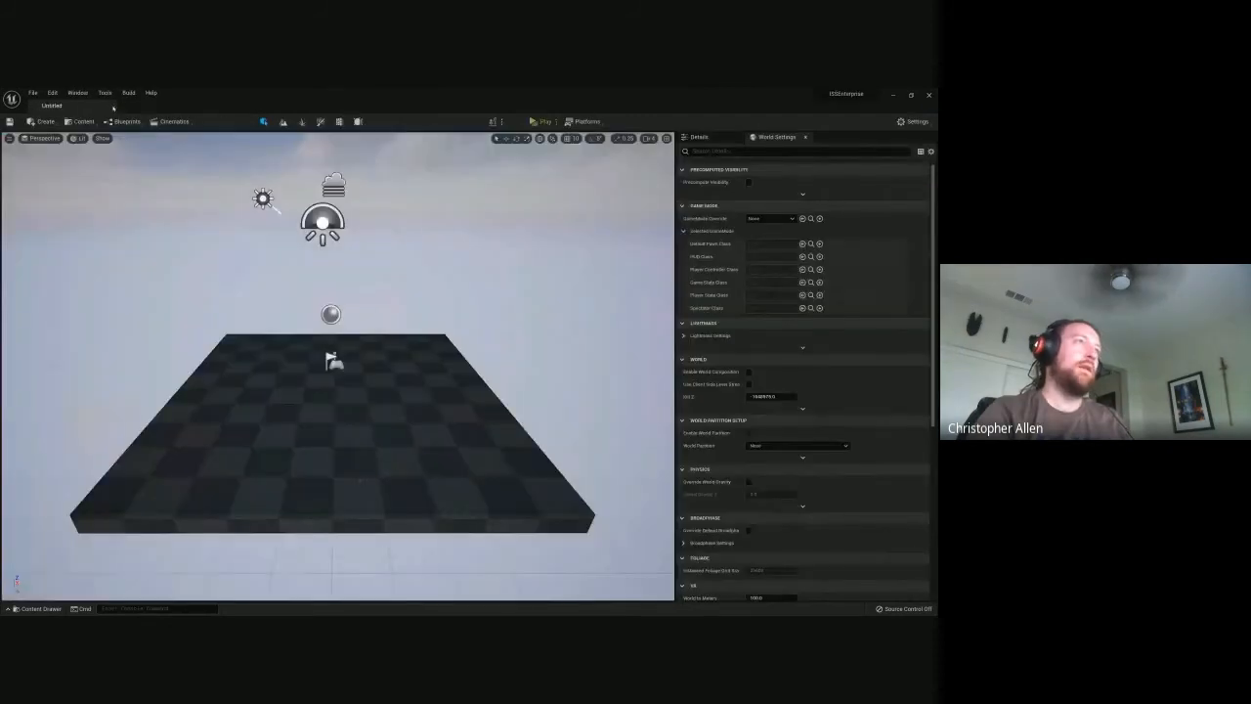
Create a Niagara System from the Fountain2 emitter and place it in the new level above the floor
key("ctrl+space")
right_click(331, 477)
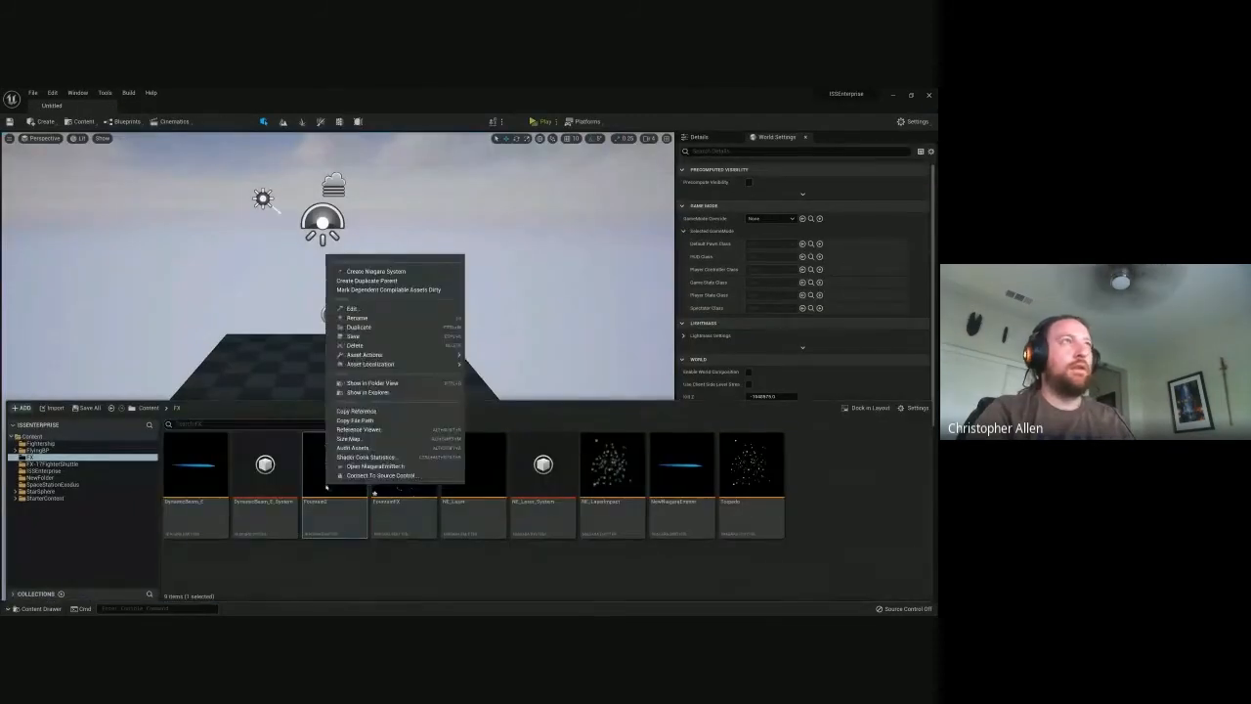
left_click(409, 273)
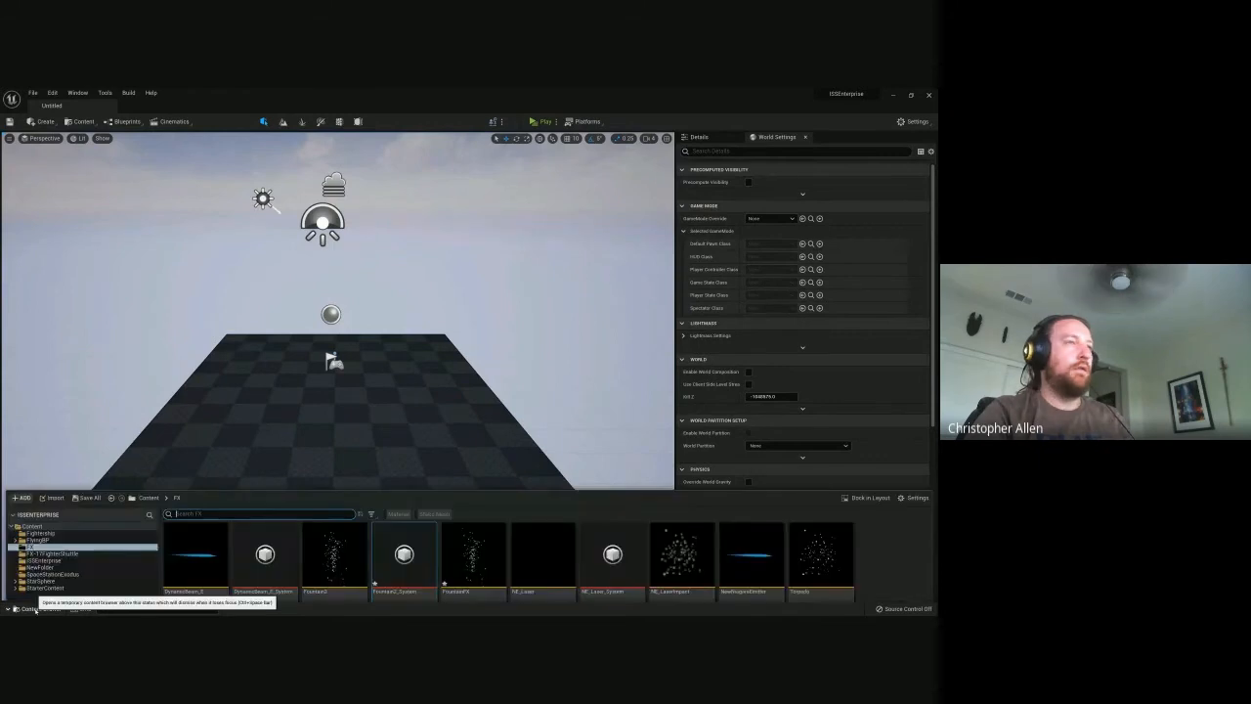
left_click_drag(391, 427, 346, 379)
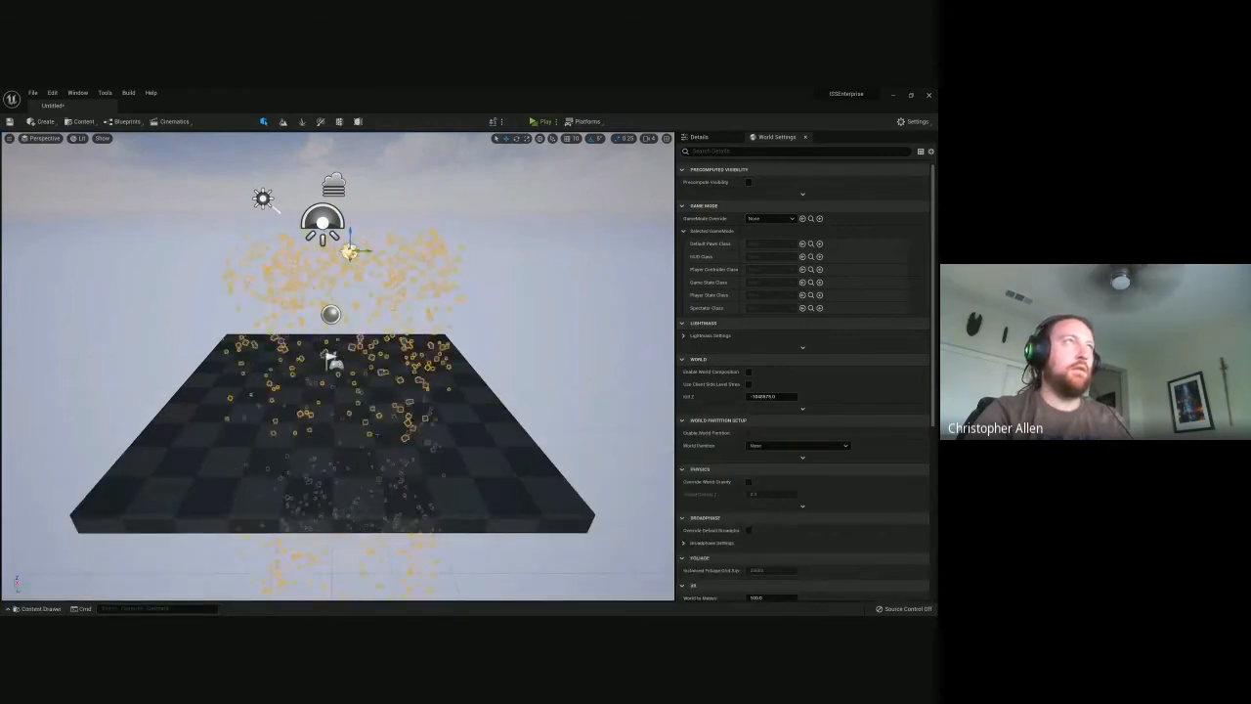
Examine the placed fountain effect in the level from closer up and from different angles
left_click(771, 218)
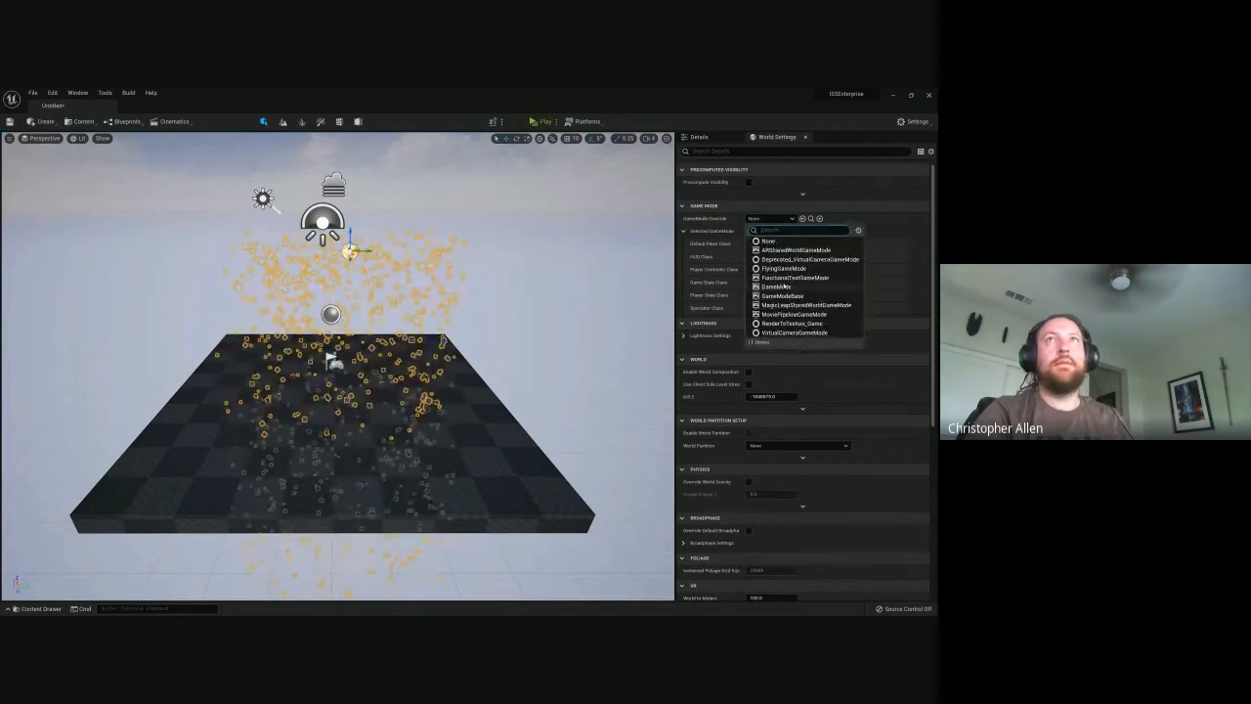
left_click(454, 464)
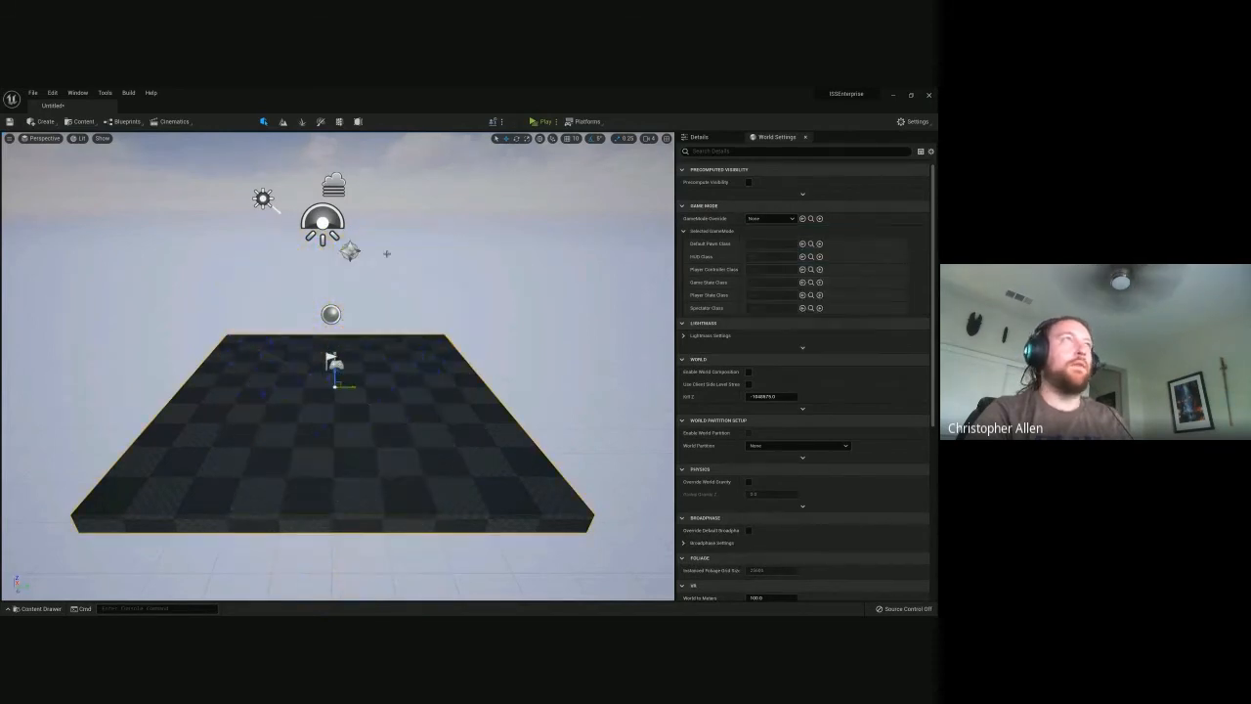
left_click(389, 375)
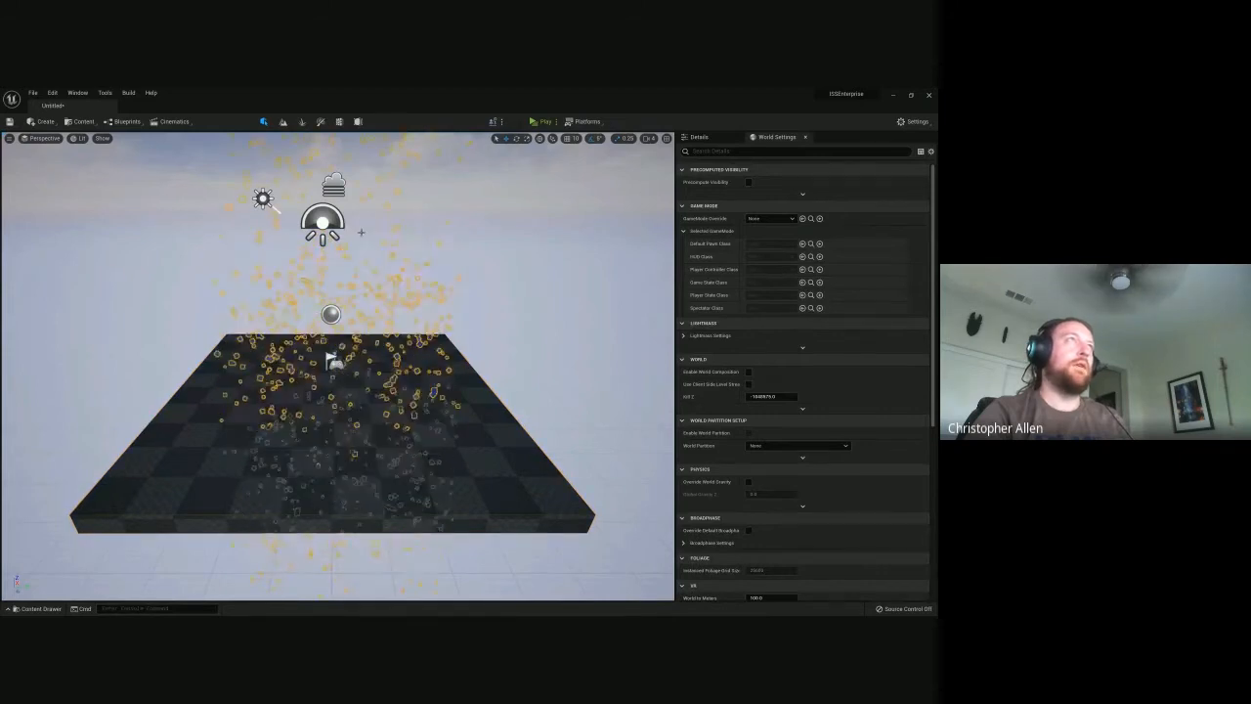
mouse_move(385, 384)
right_mouse_down()
mouse_move(385, 332)
mouse_move(411, 415)
mouse_move(385, 384)
right_mouse_up()
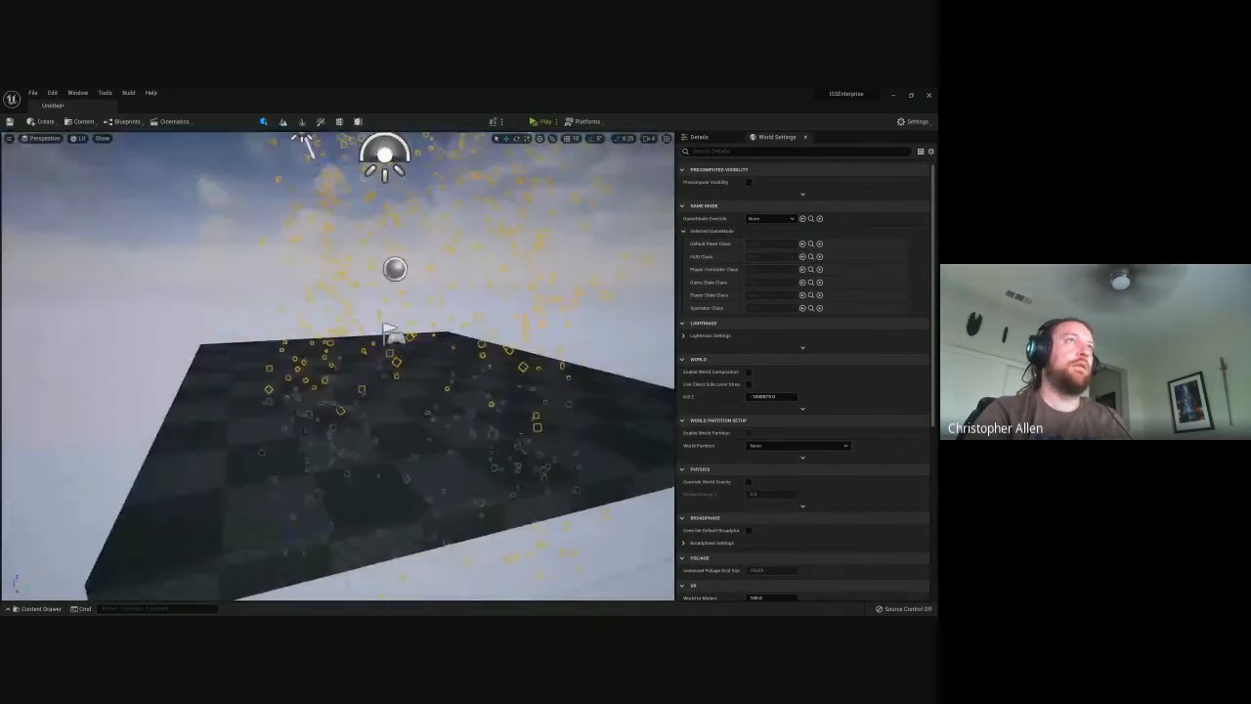
left_click(607, 419)
right_click_drag(606, 420, 537, 443)
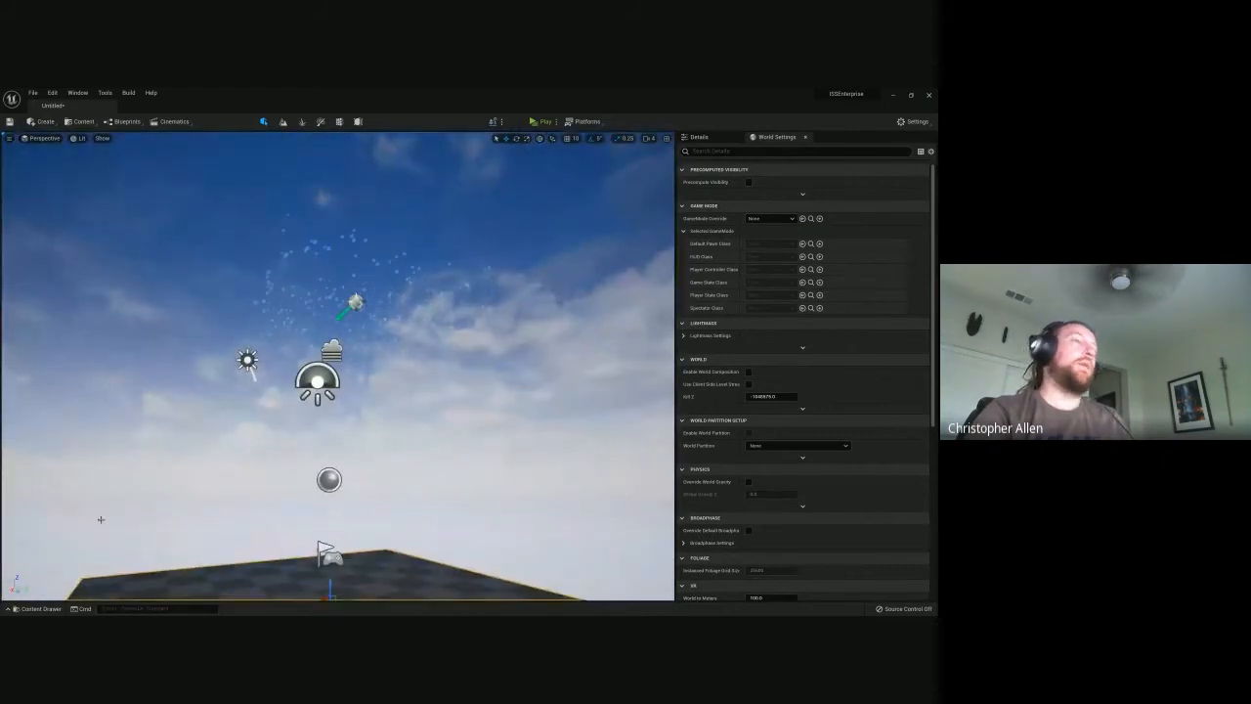
Open Fountain2_System from the FX folder and add a Fountain emitter to it beside Fountain2
key("ctrl+space")
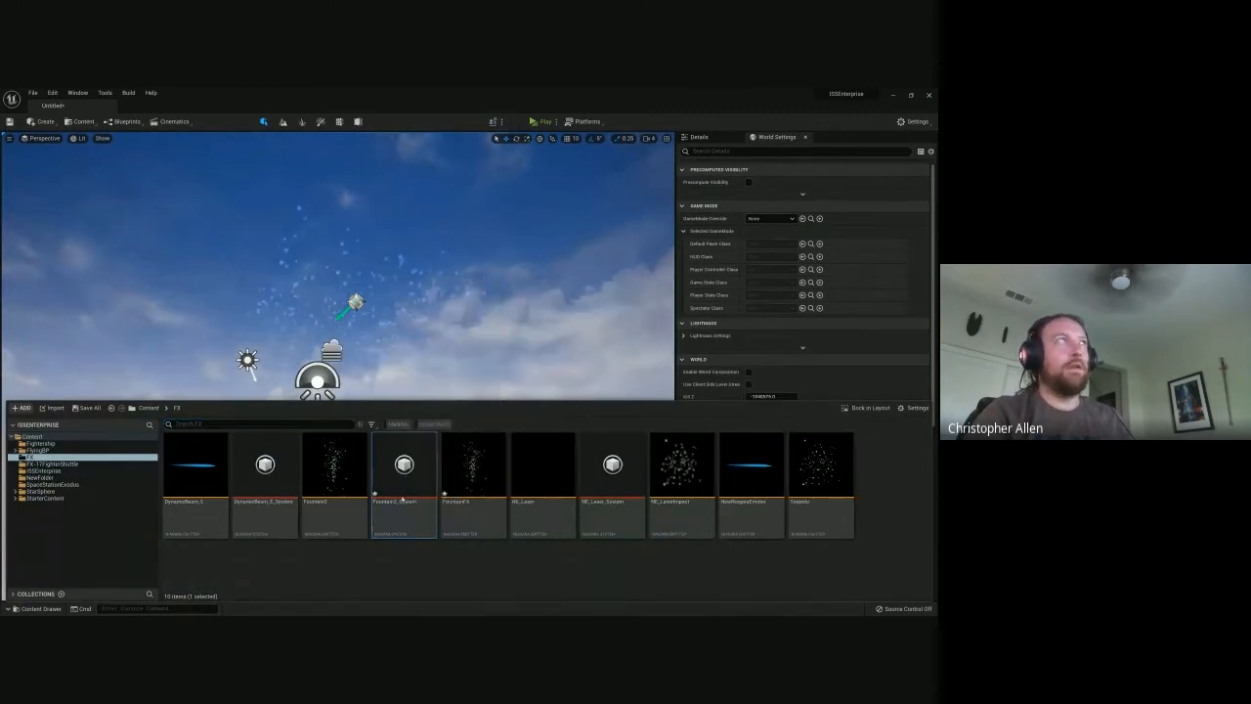
double_click(402, 500)
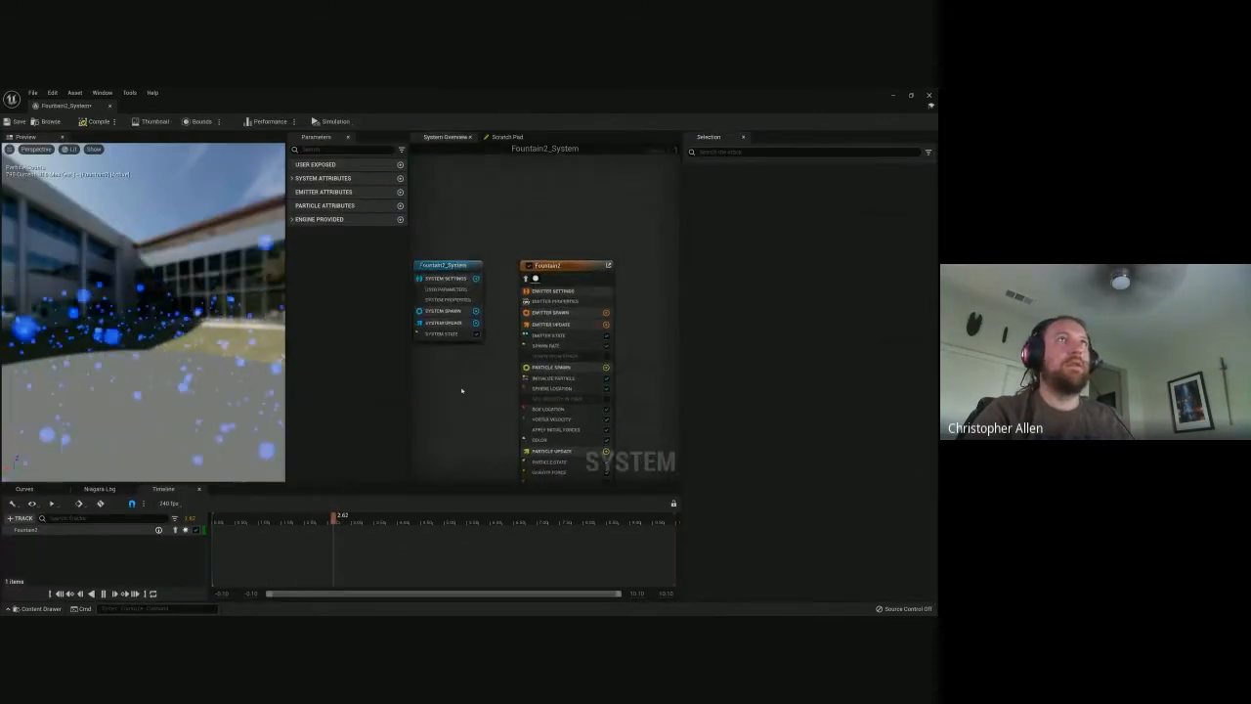
scroll(484, 295, "down", 3)
left_click(528, 293)
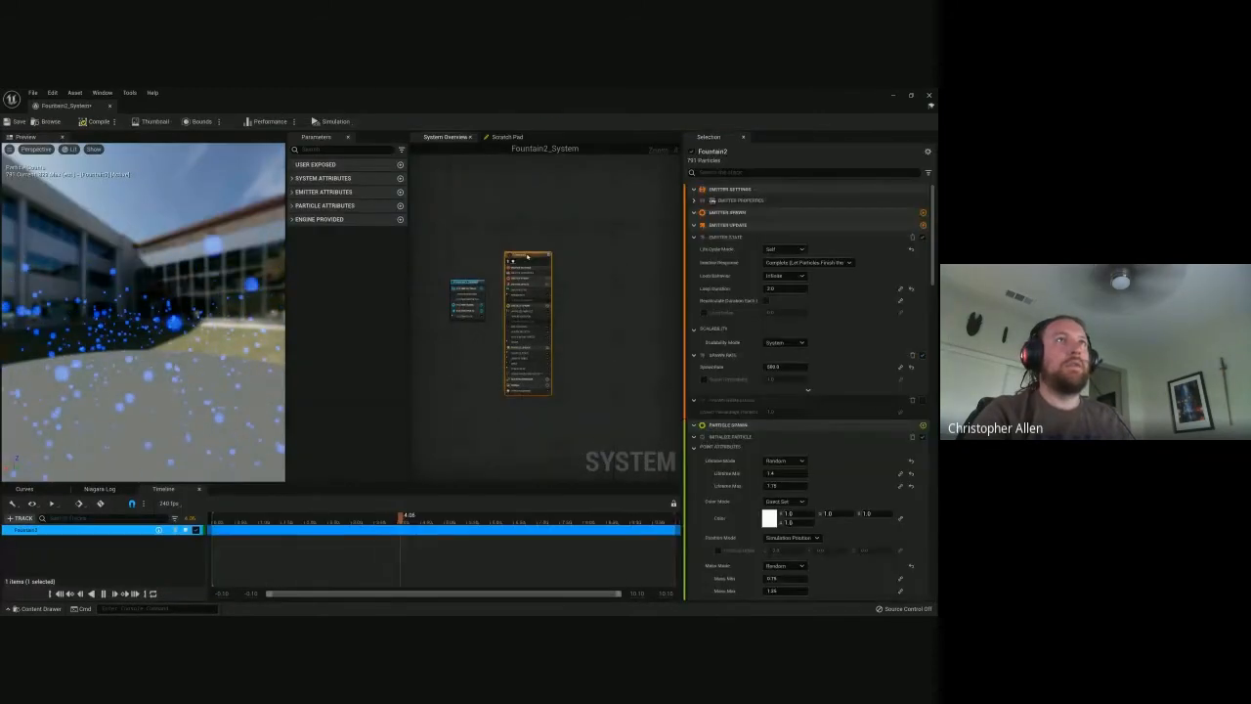
right_click(569, 303)
mouse_move(601, 317)
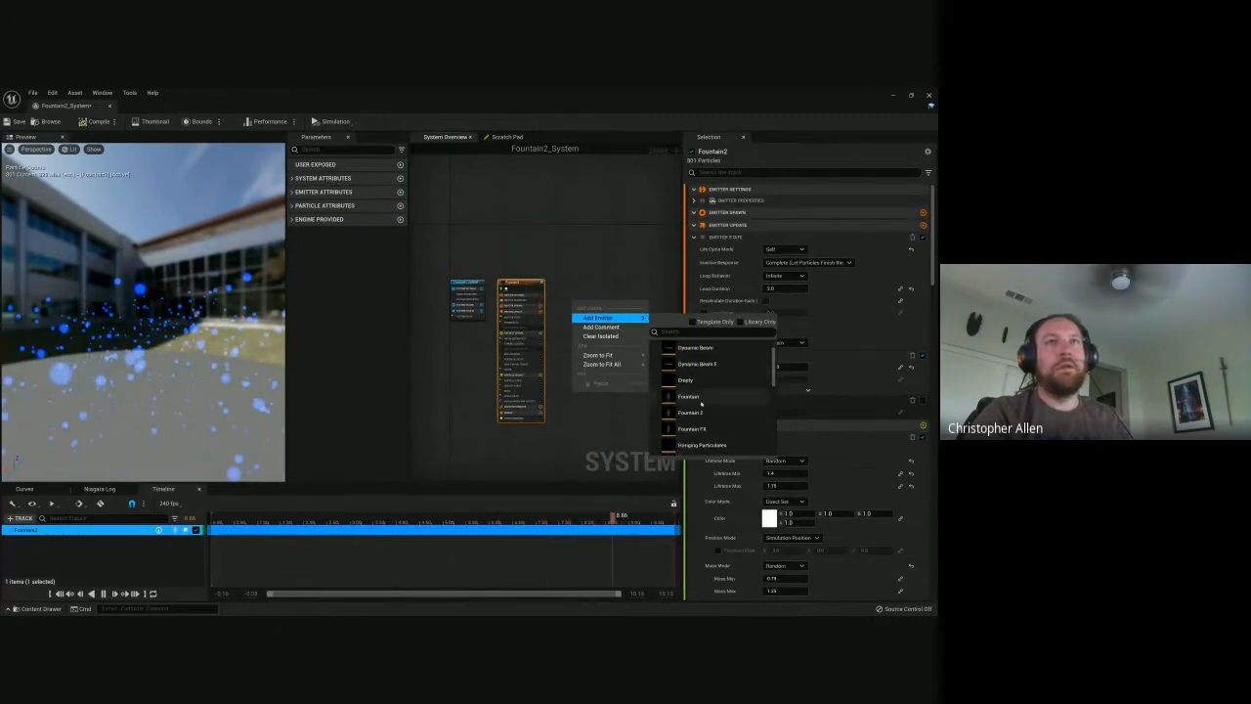
left_click(677, 394)
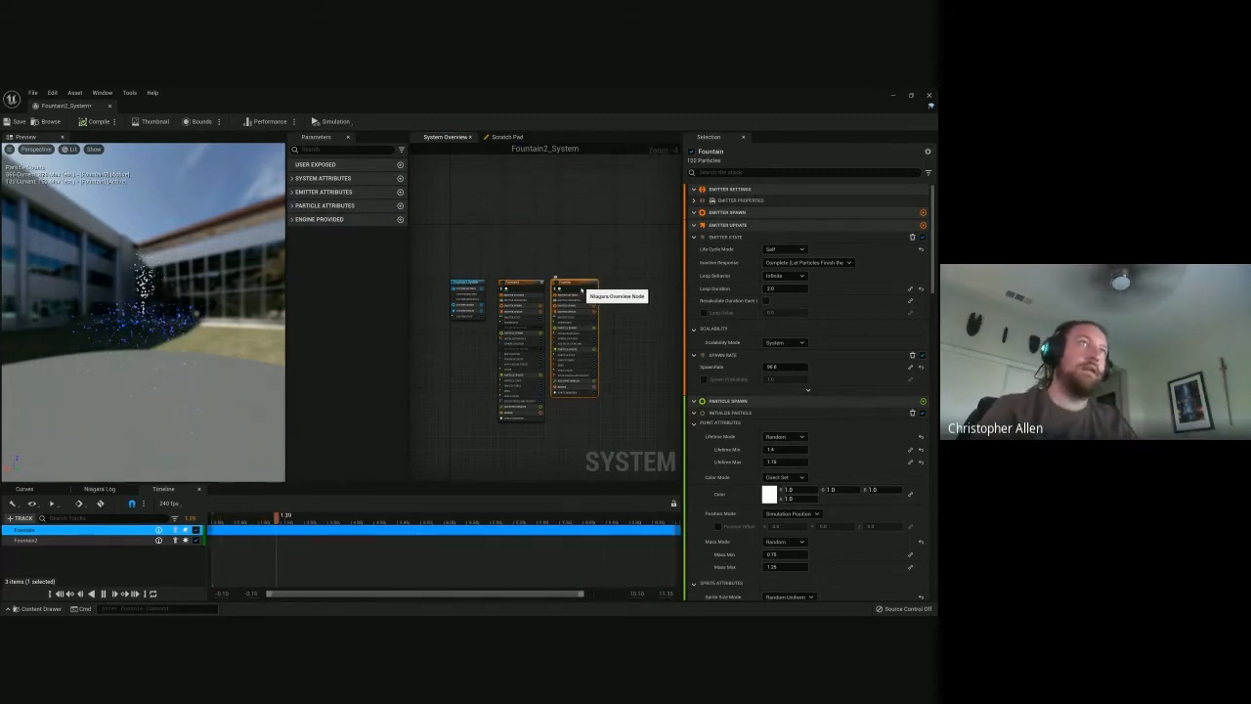
Review the Fountain2 emitter's Particle Spawn settings and look at both emitters in the preview from different angles
left_click(515, 320)
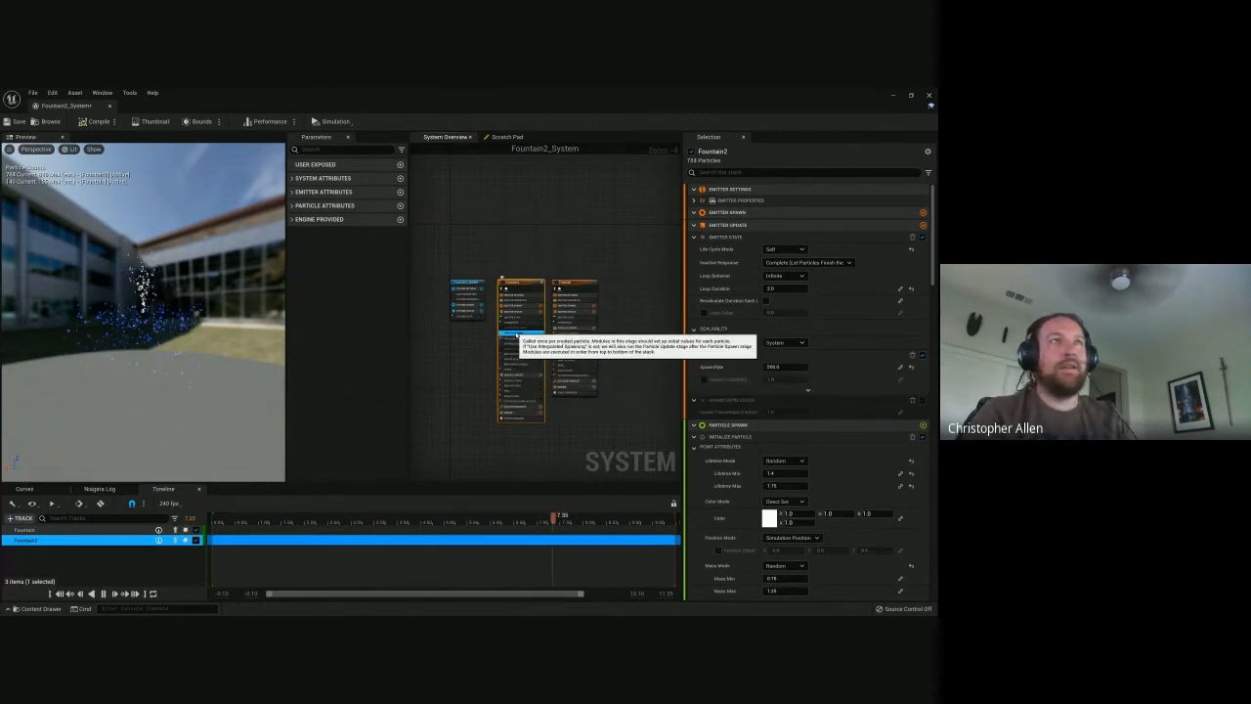
left_click(518, 335)
scroll(797, 348, "down", 2)
scroll(796, 348, "down", 3)
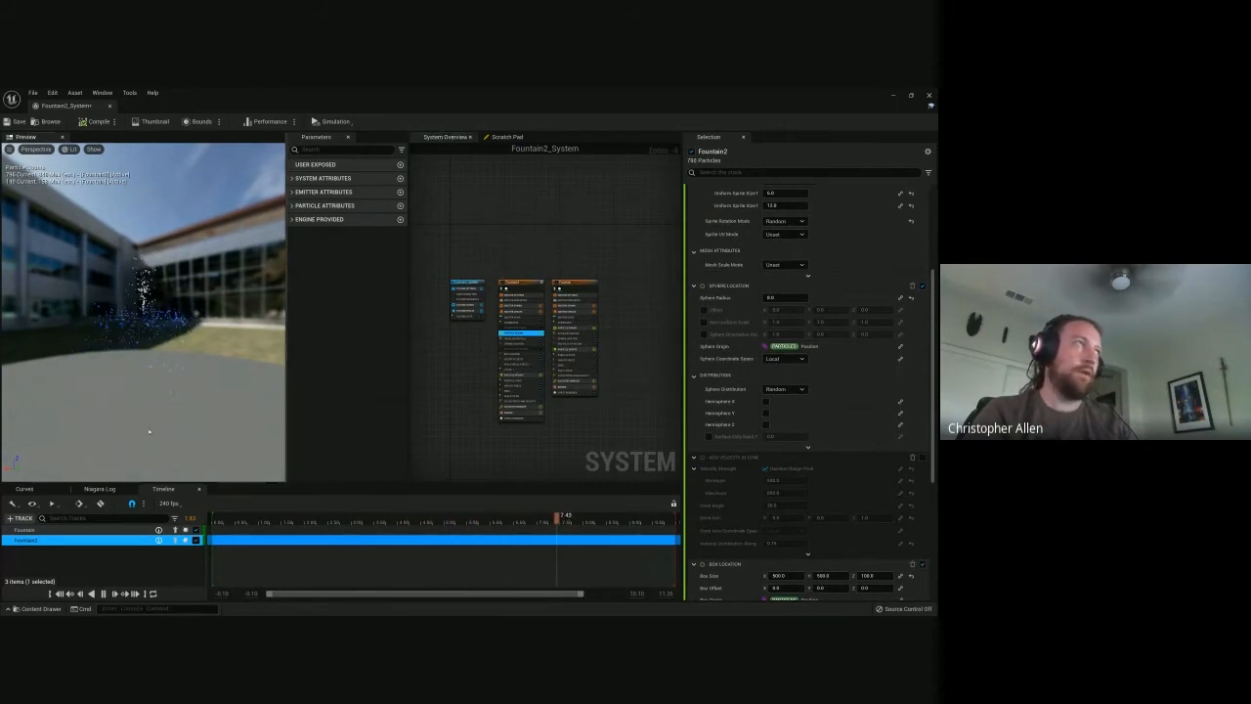
left_click_drag(163, 285, 285, 378)
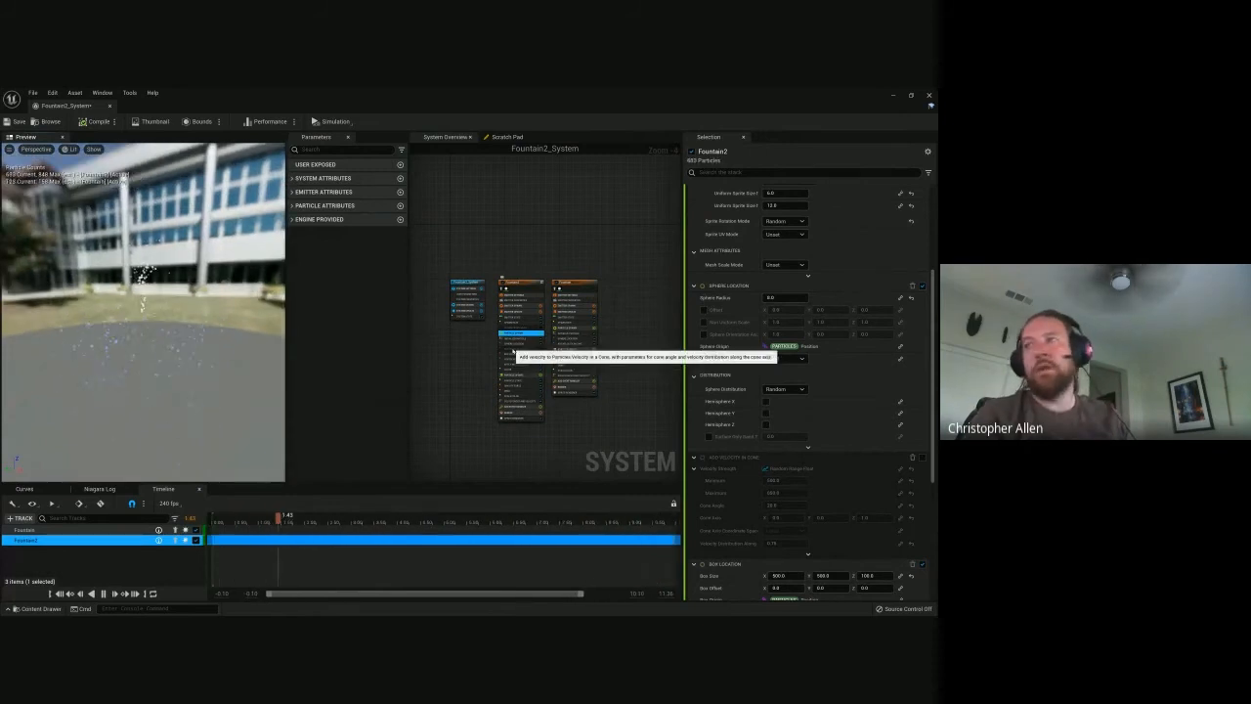
left_click_drag(140, 274, 126, 371)
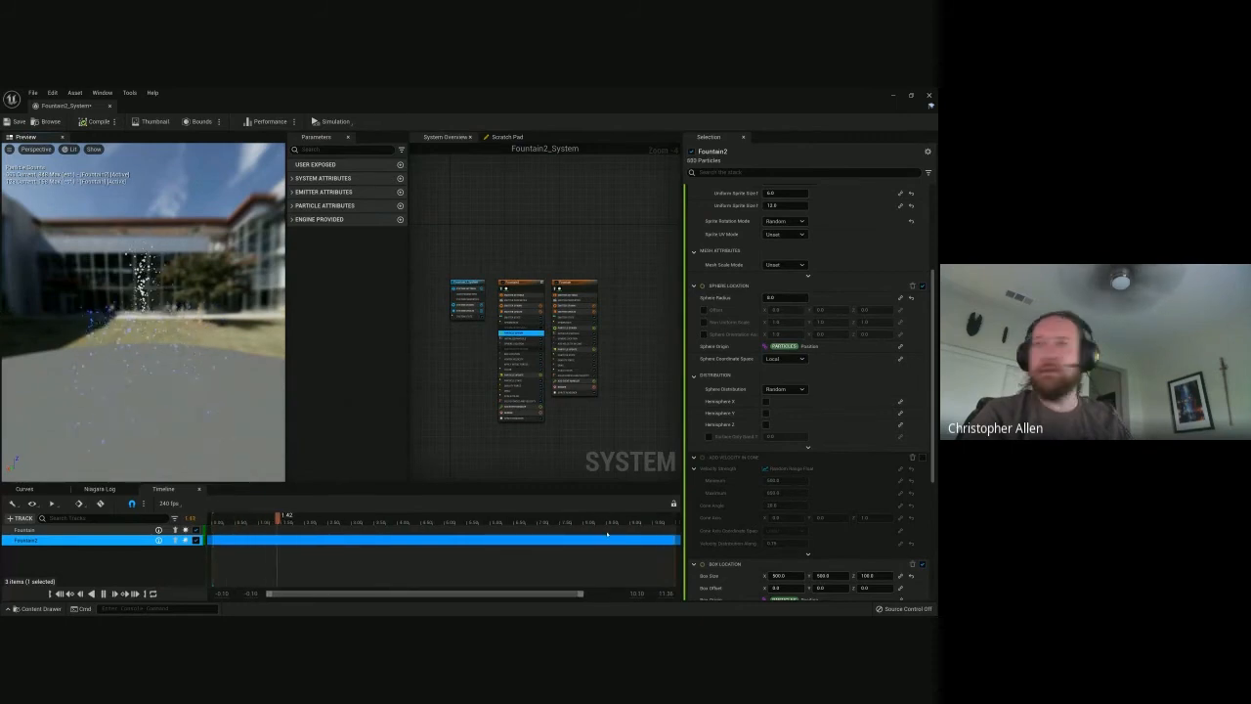
Switch to the browser to look at the YouTube results for "intro to niagara", and return to the Niagara system editor
key("super")
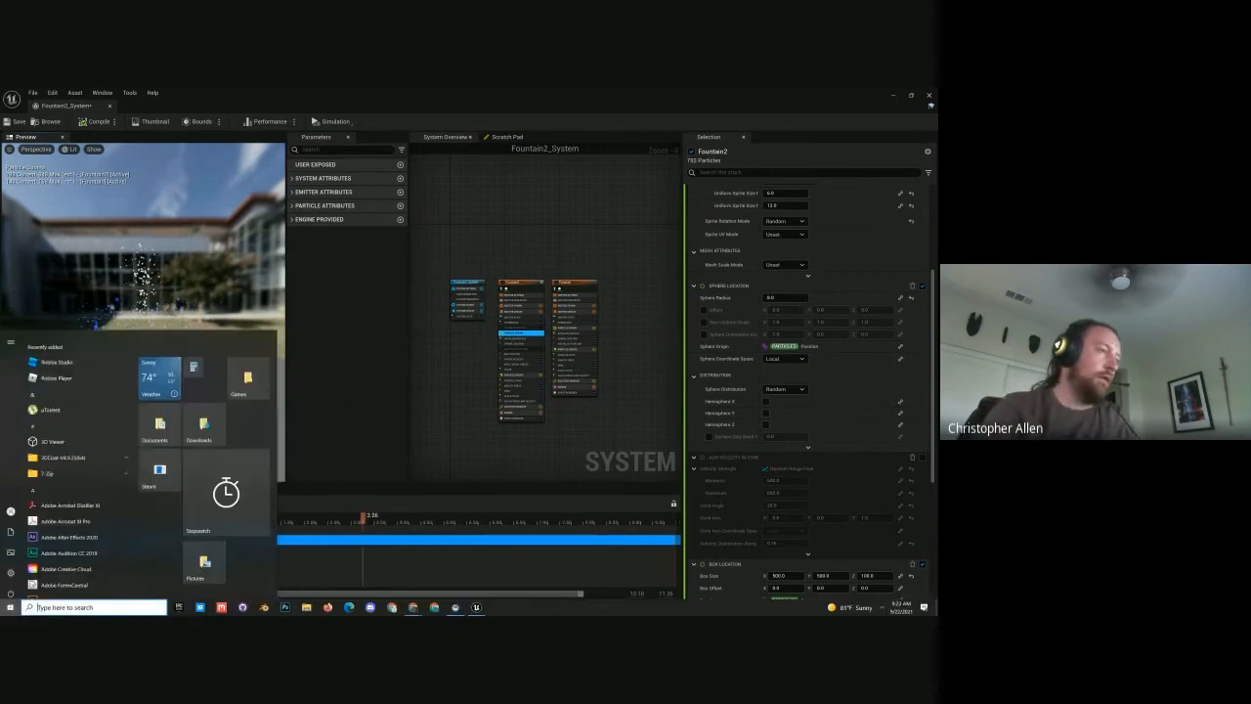
mouse_move(411, 608)
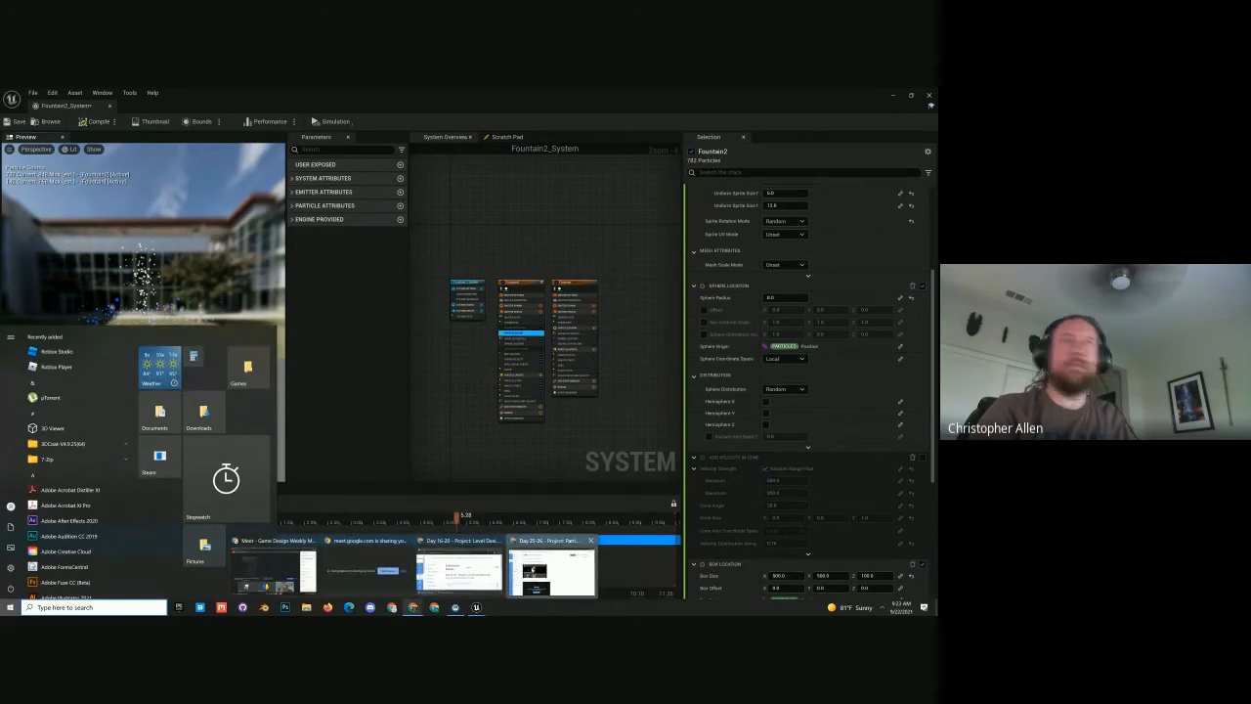
left_click(557, 565)
left_click(200, 94)
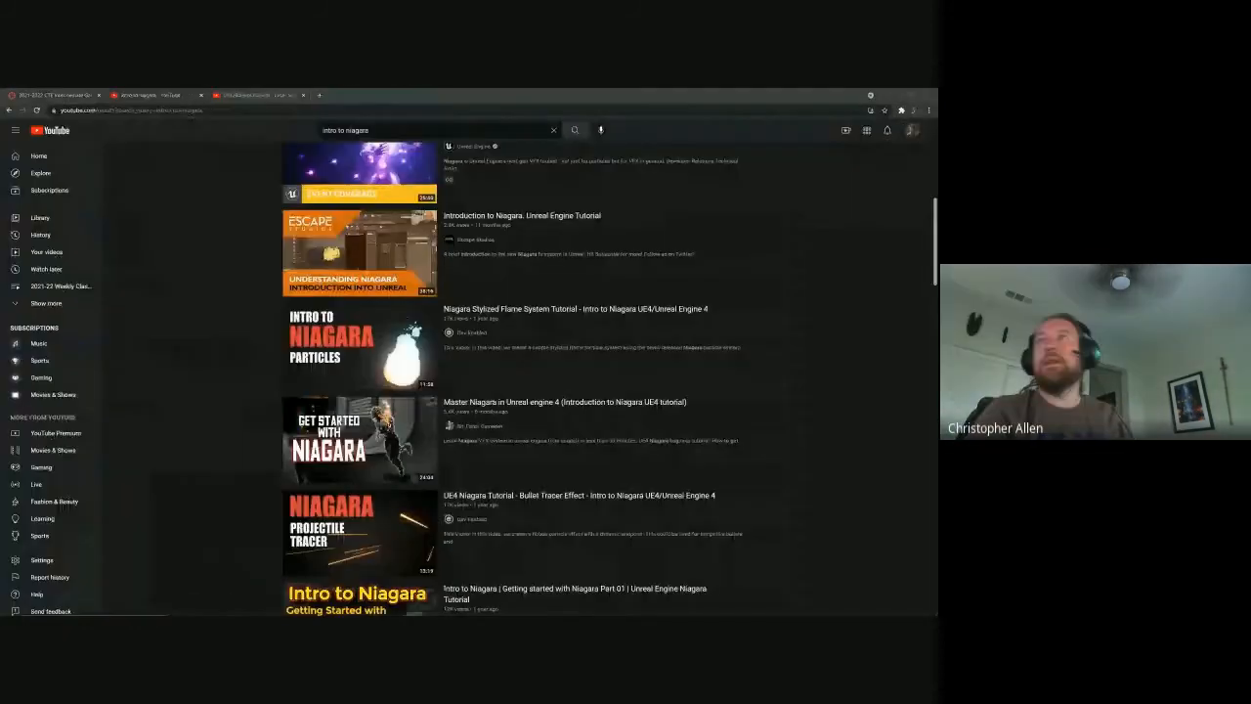
key("alt+Tab")
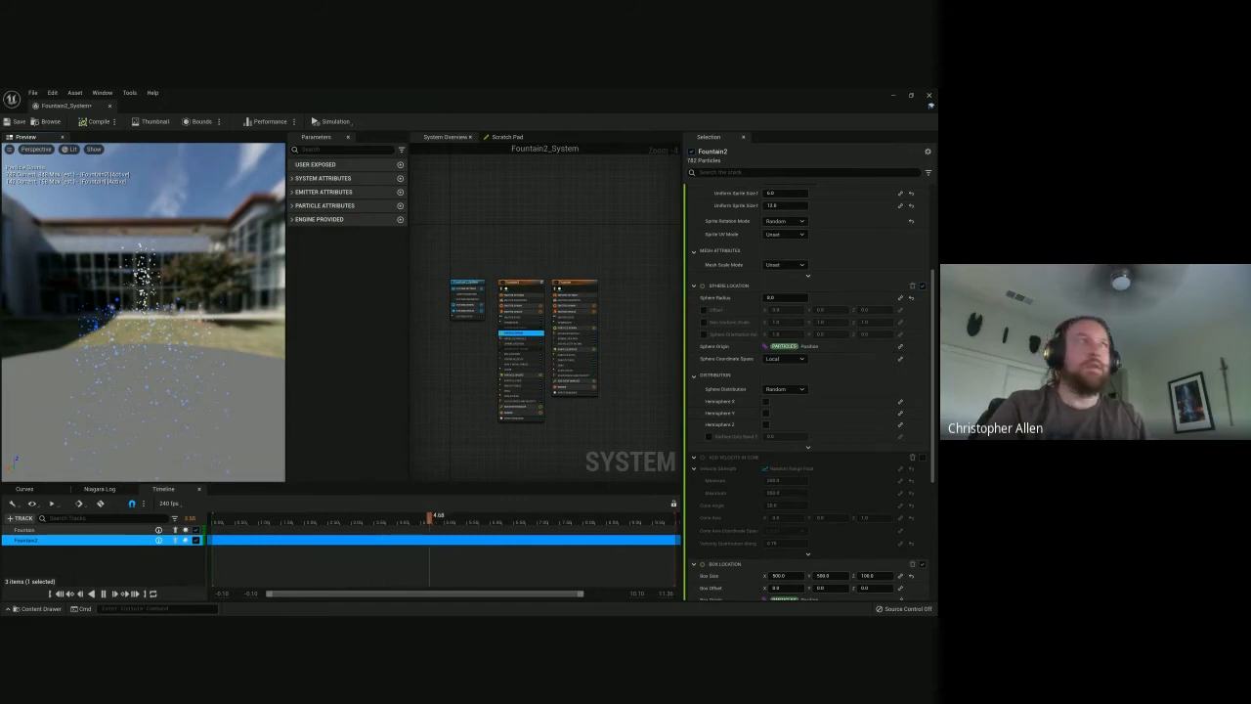
Close the Photos window covering the Niagara system editor
right_click_drag(515, 255, 549, 261)
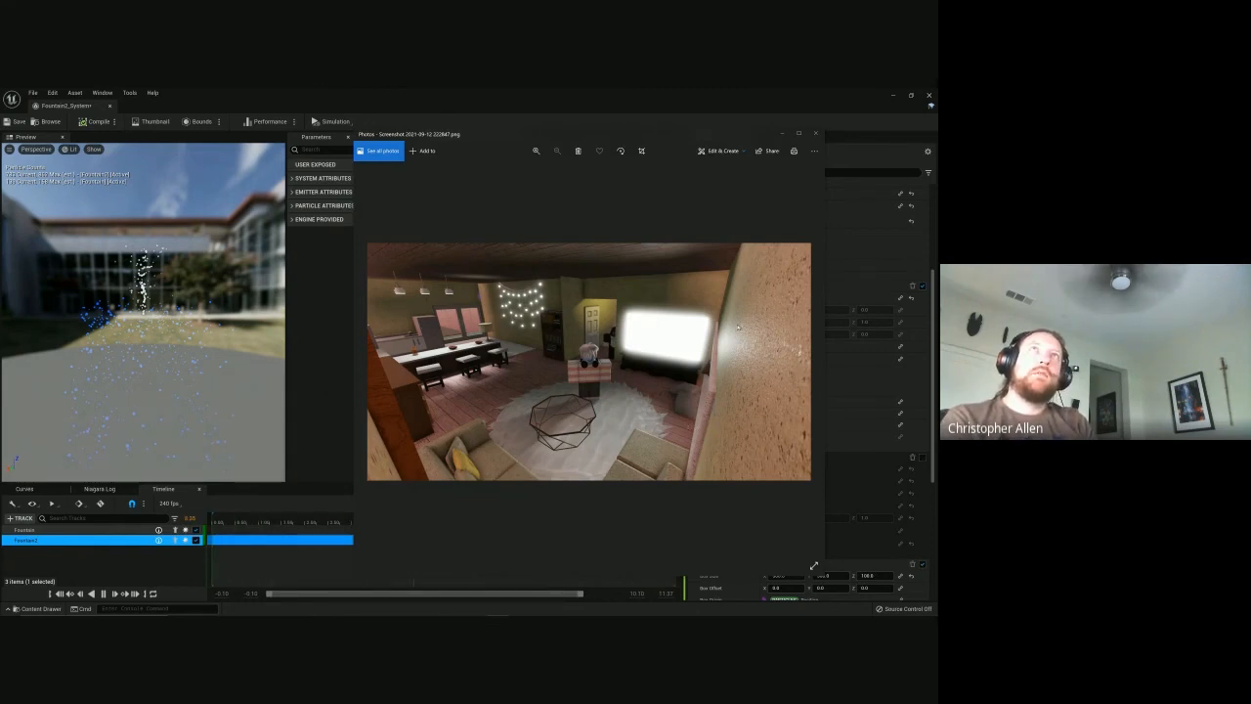
left_click(819, 136)
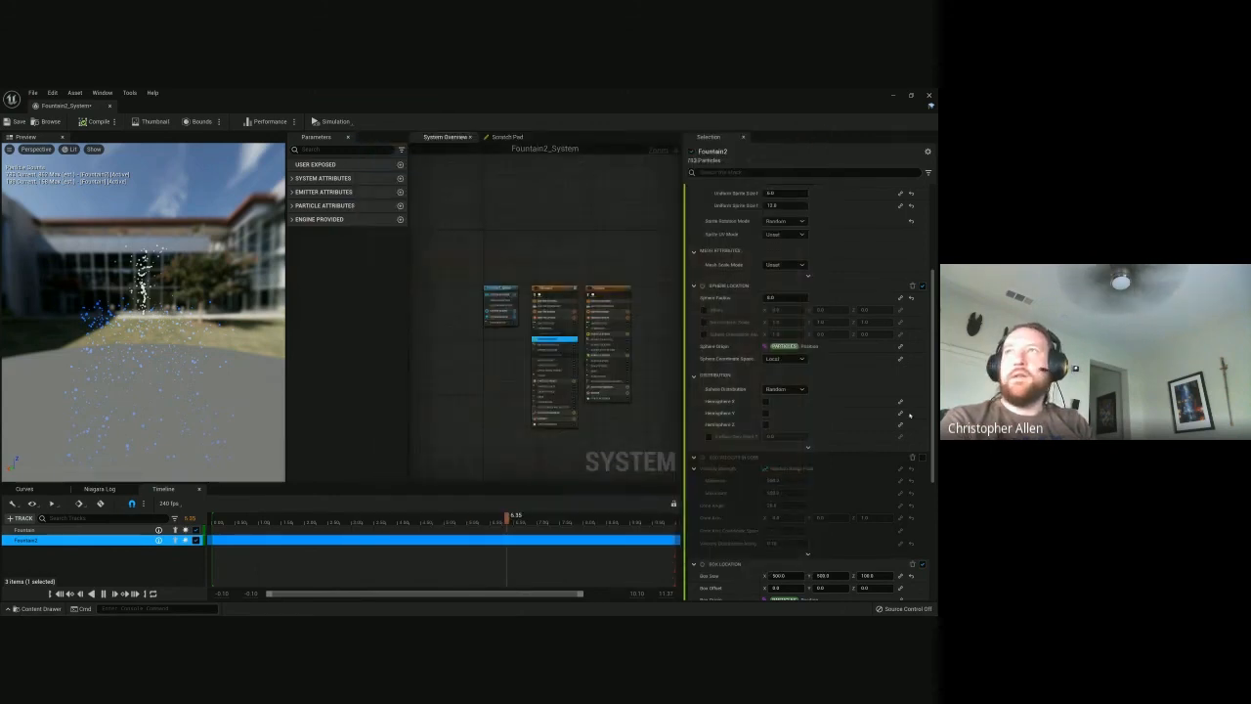